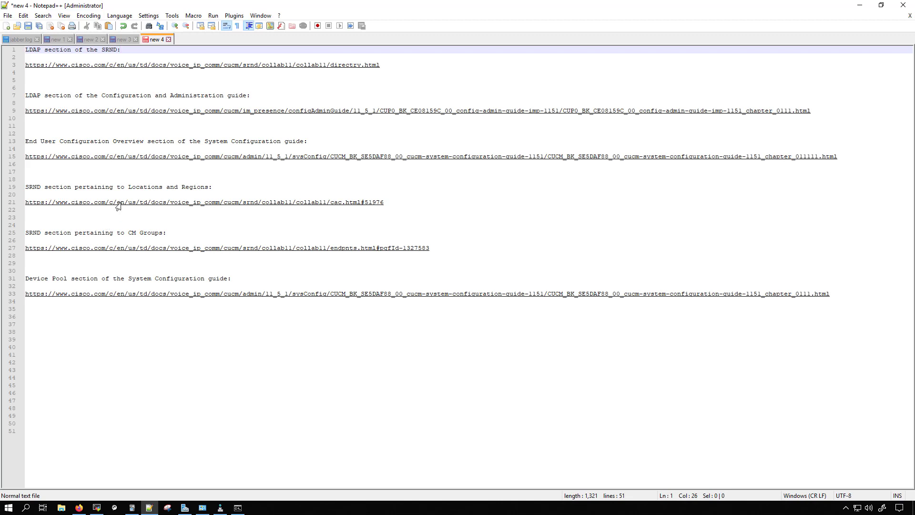
- Point out the Locations and Regions and CM Groups entries in the notes
left_click(208, 187)
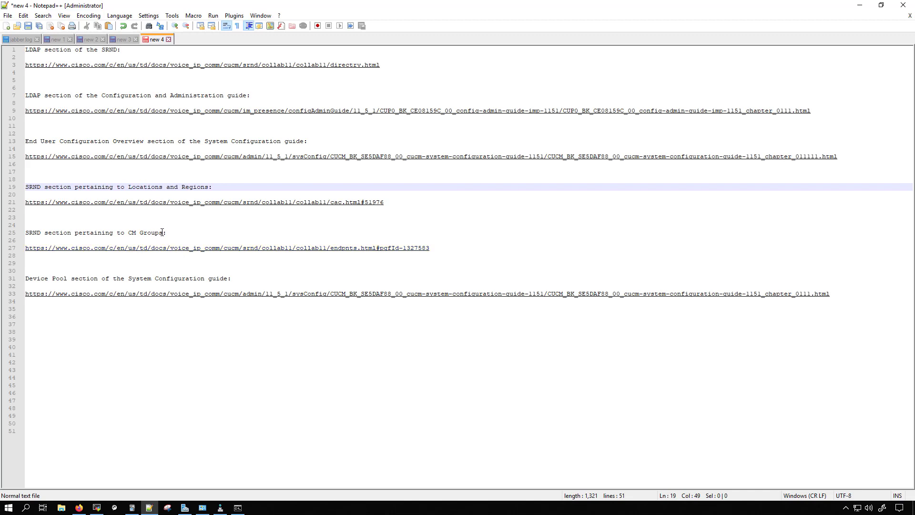
left_click_drag(162, 232, 125, 232)
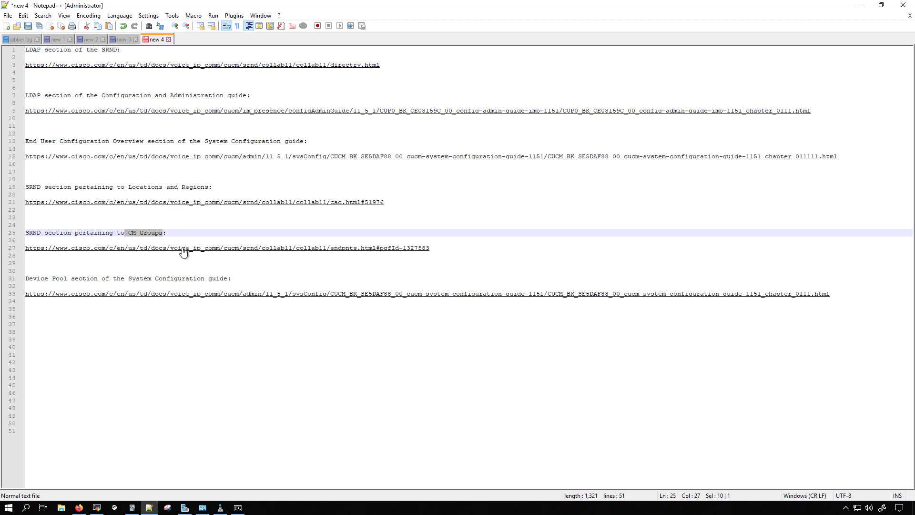
left_click(199, 218)
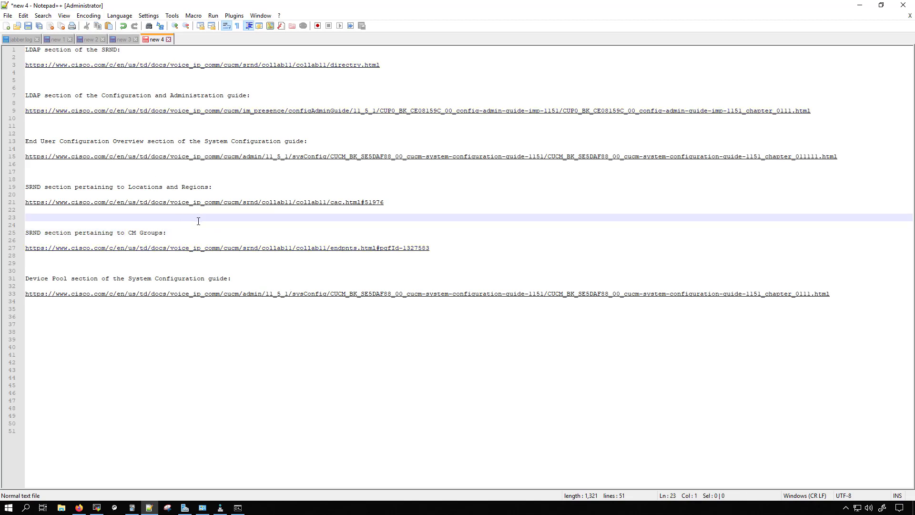
- Open the SRND directory chapter and read down to the Unified CM cluster architecture figure
double_click(174, 67)
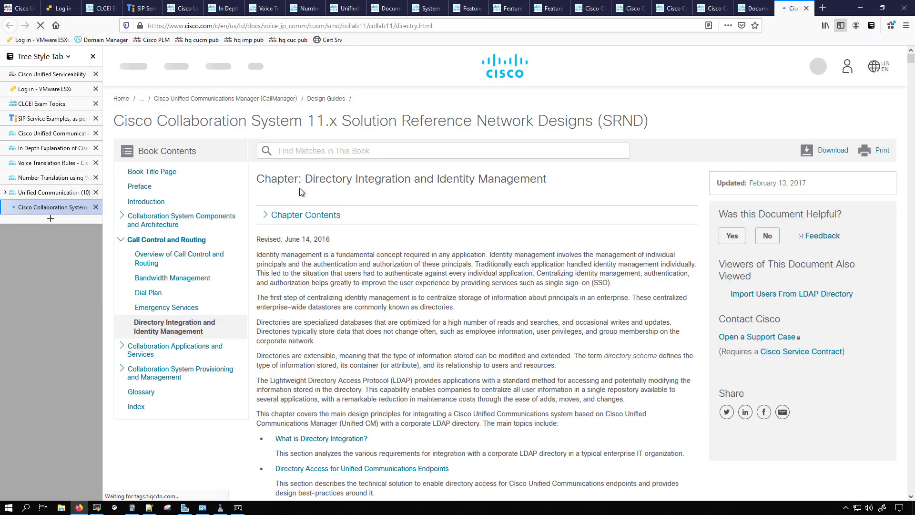
scroll(478, 262, "down", 15)
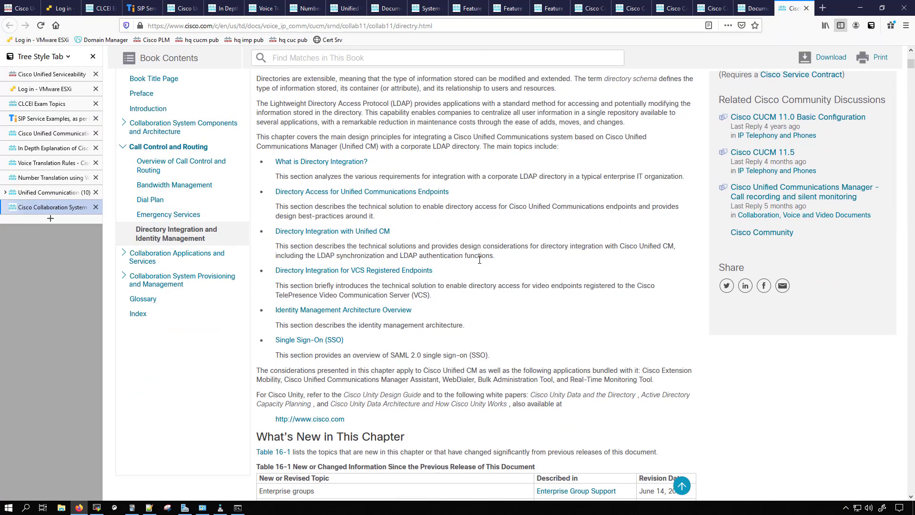
scroll(480, 263, "down", 14)
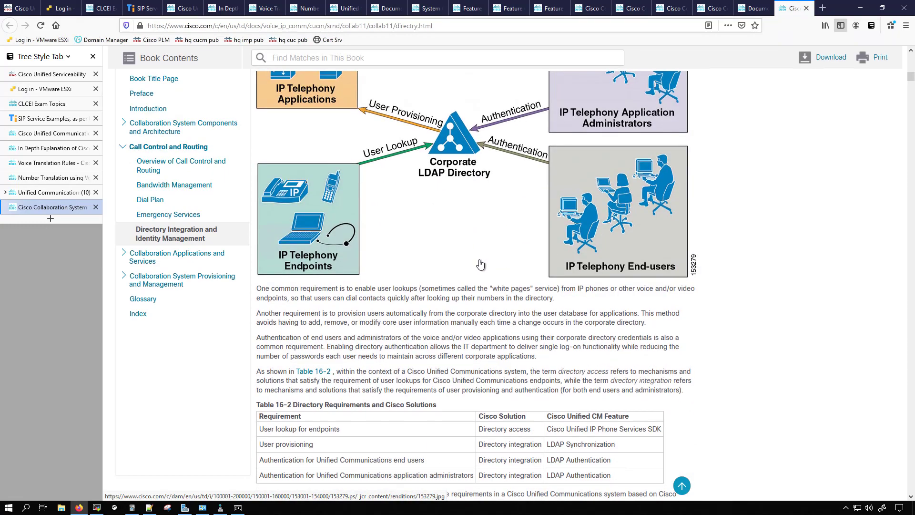
scroll(480, 262, "down", 15)
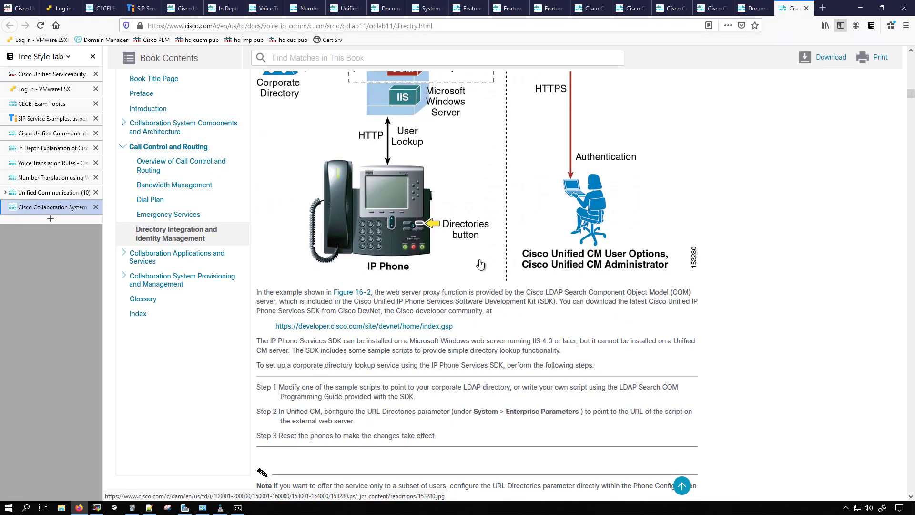
scroll(480, 263, "down", 10)
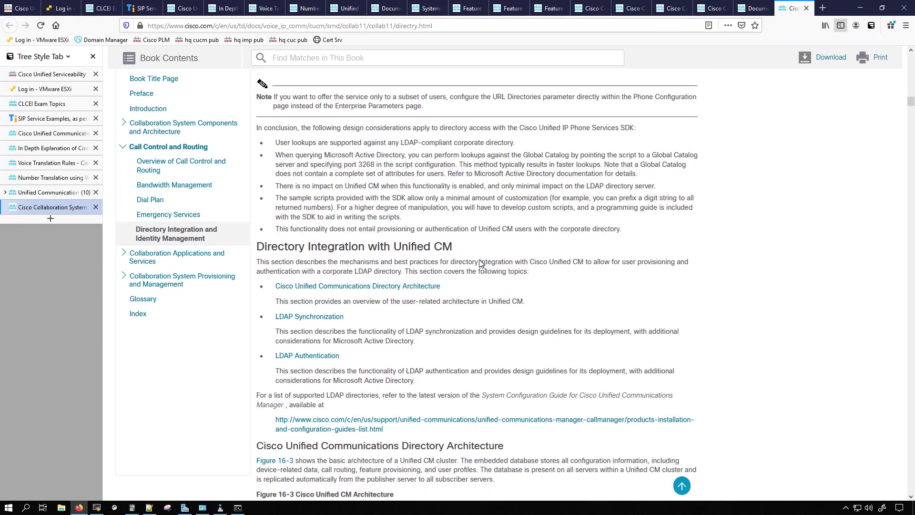
scroll(480, 260, "down", 5)
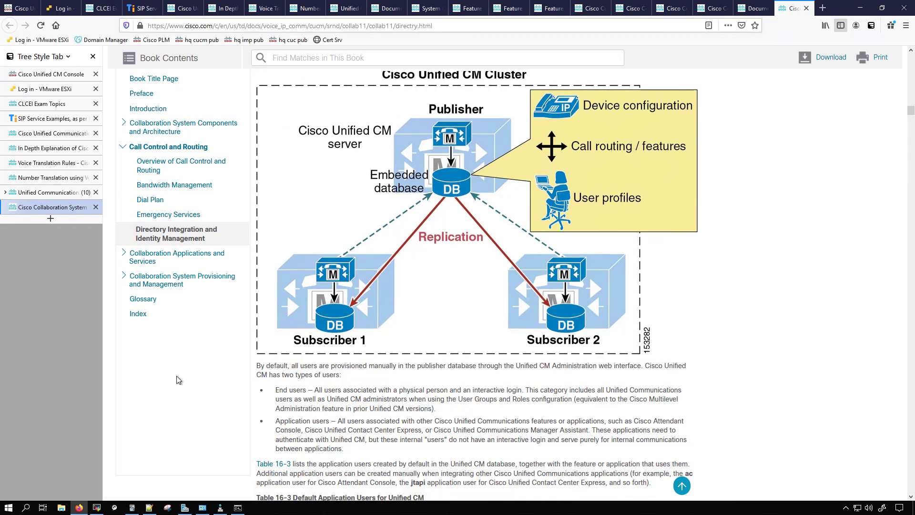
- Switch to the Cisco Unified CM Administration console
left_click(75, 77)
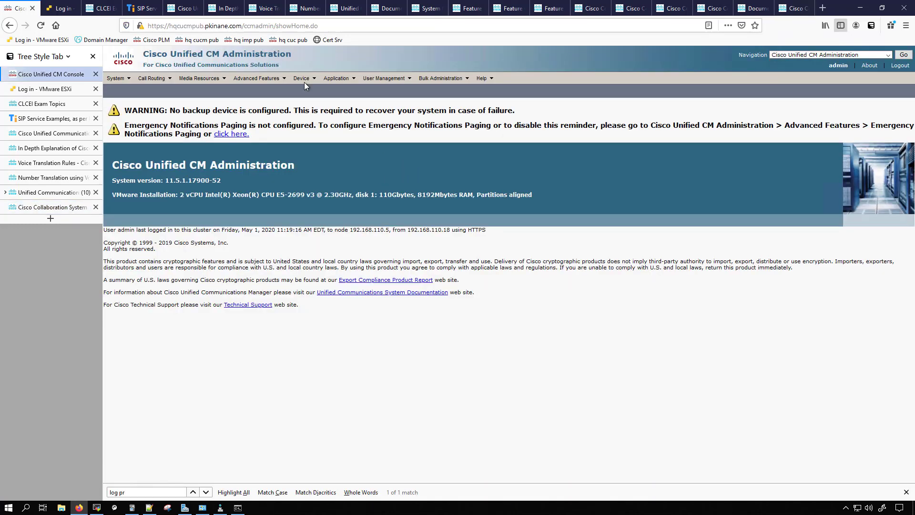
left_click_drag(205, 53, 287, 56)
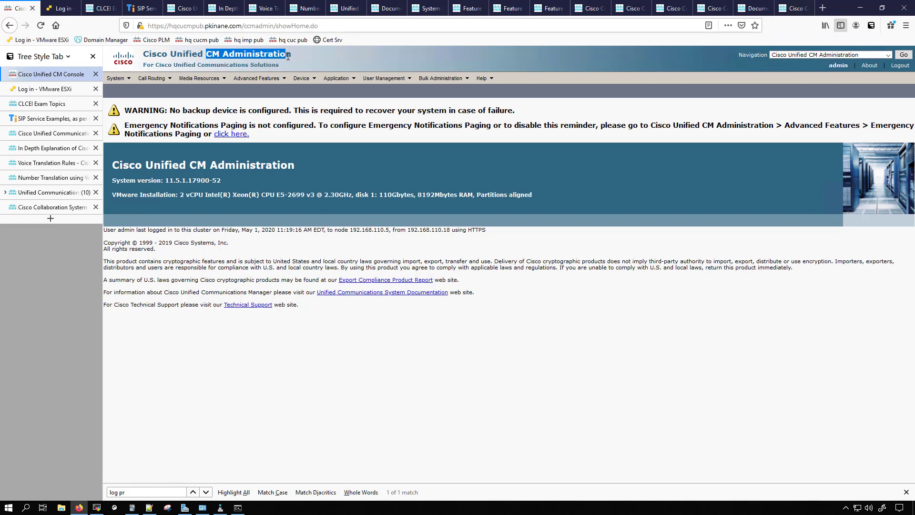
left_click(300, 184)
- Enable Synchronizing from LDAP Server (Microsoft Active Directory, sAMAccountName) and save
mouse_move(124, 82)
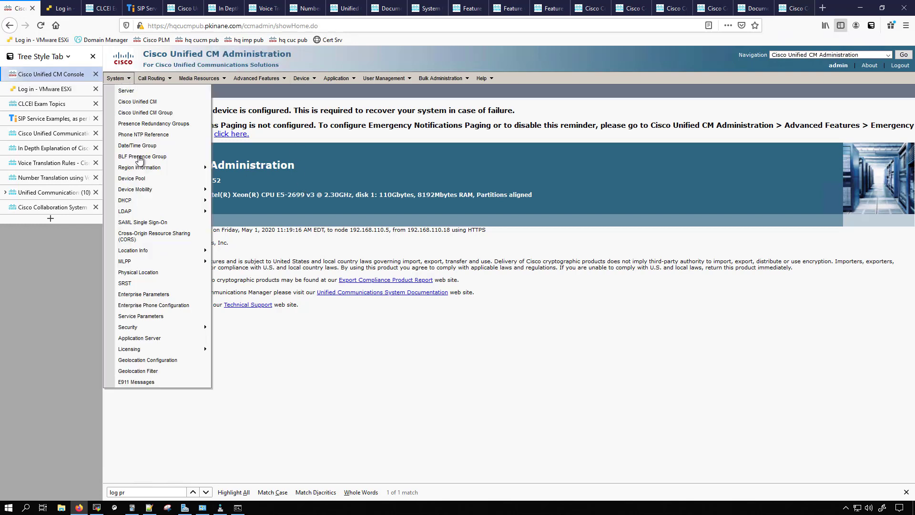
mouse_move(191, 211)
left_click(247, 211)
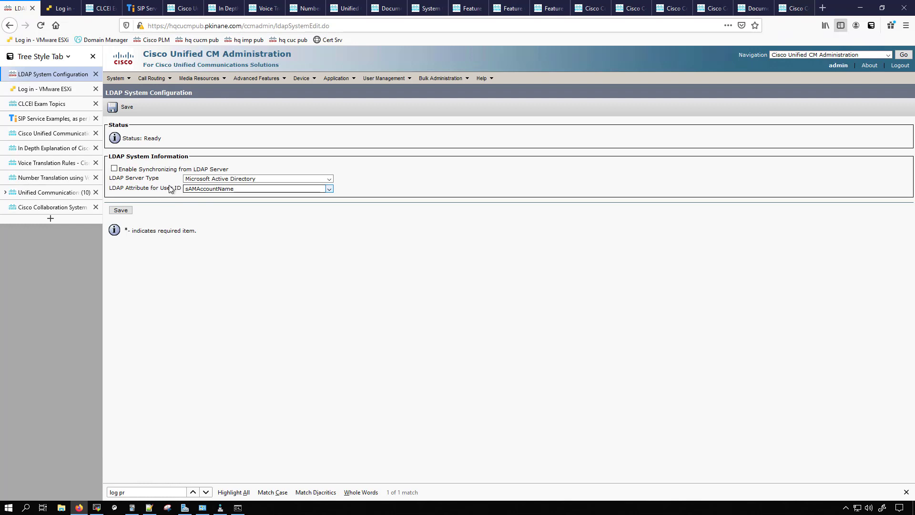
left_click(114, 169)
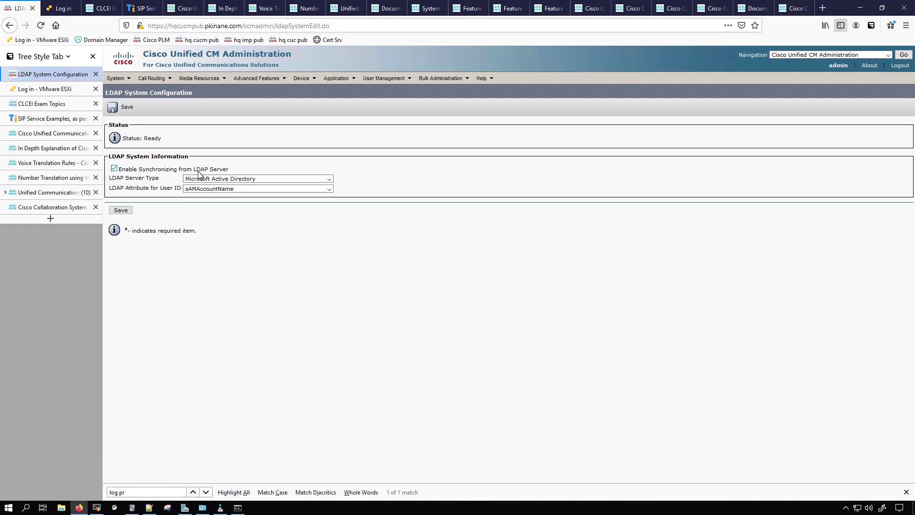
left_click(122, 210)
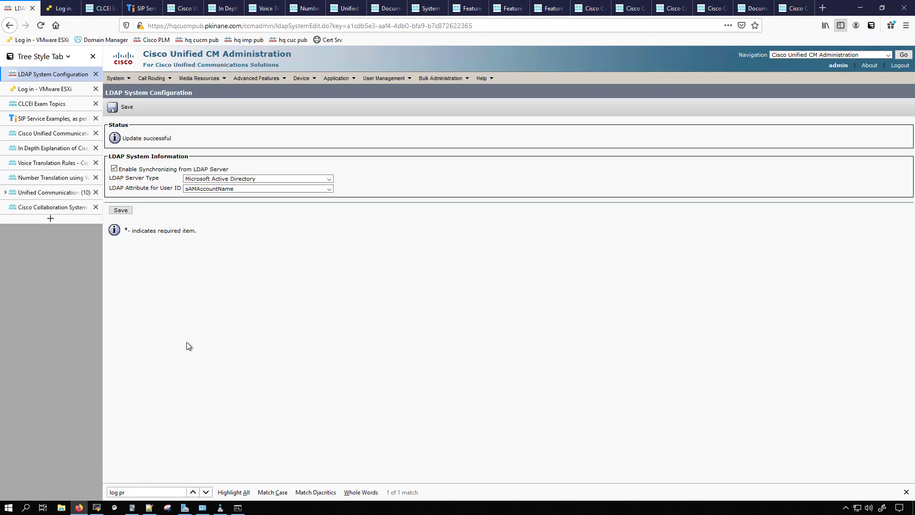
- Add a new LDAP directory named AD Sync
left_click(119, 78)
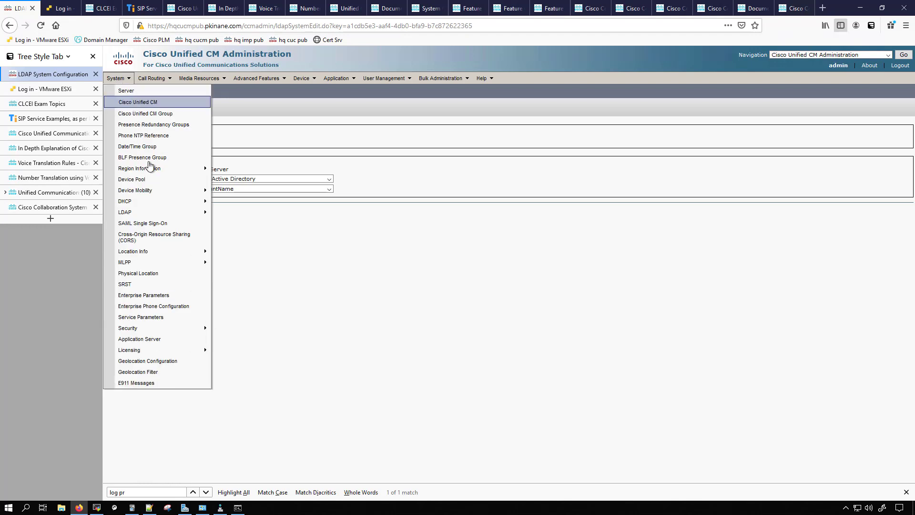
mouse_move(141, 201)
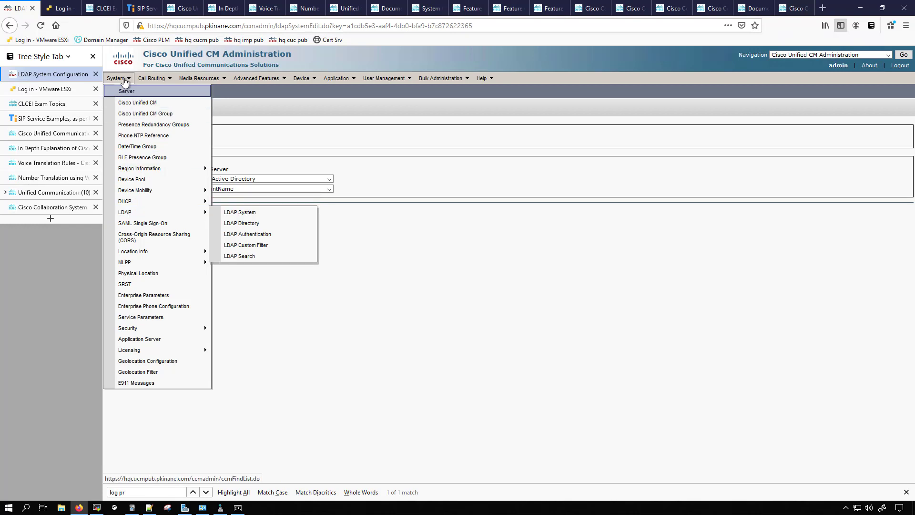
left_click(256, 227)
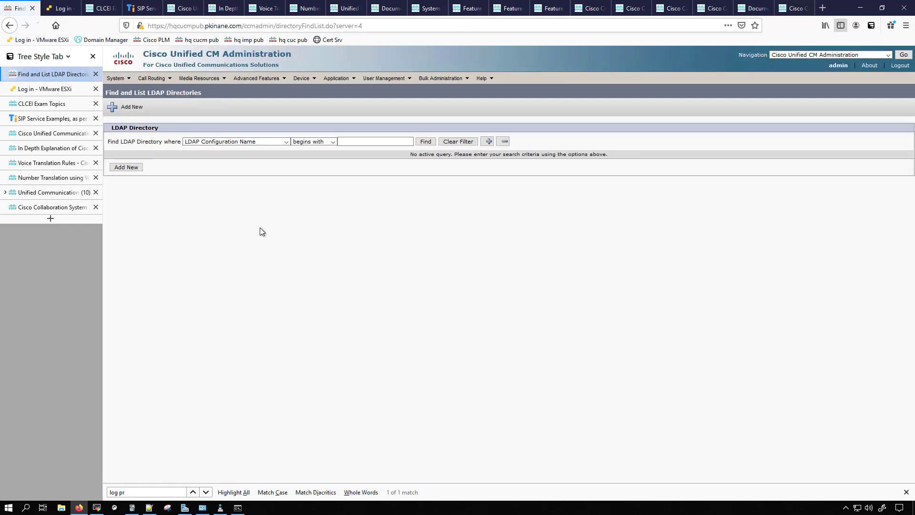
left_click(430, 143)
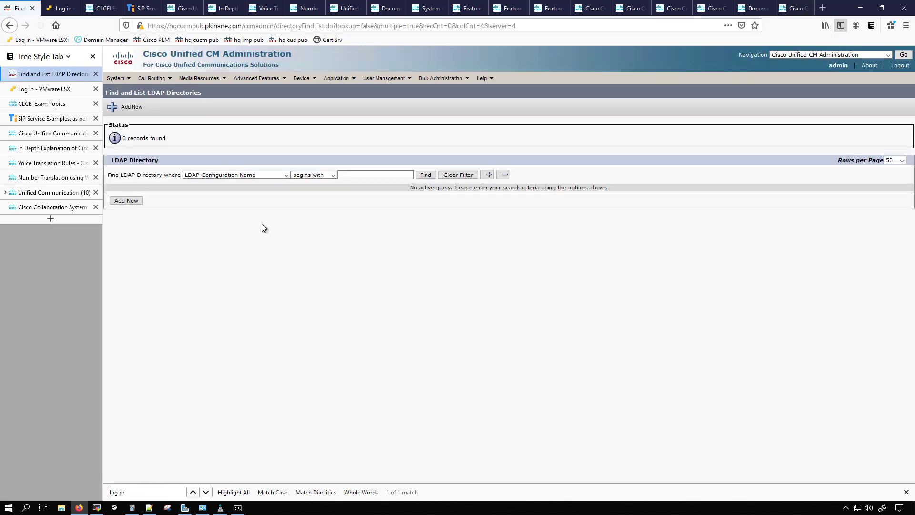
left_click(125, 201)
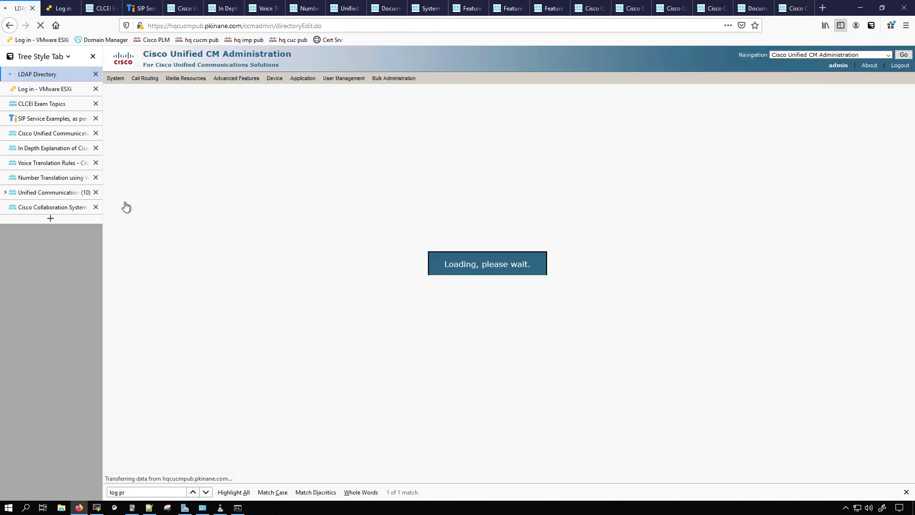
left_click(228, 169)
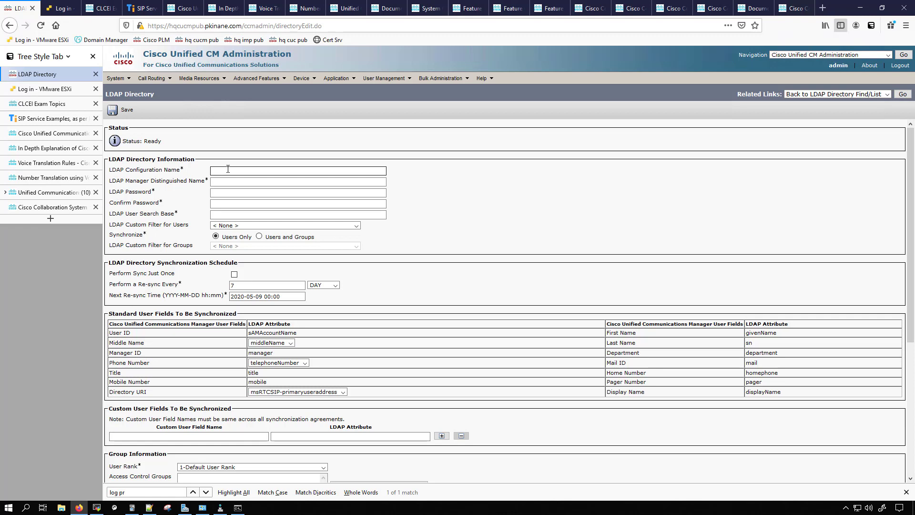
type("A")
left_click(222, 181)
- Fill in the manager distinguished name from the saved login, then the password and its confirmation
left_click(222, 182)
left_click(243, 217)
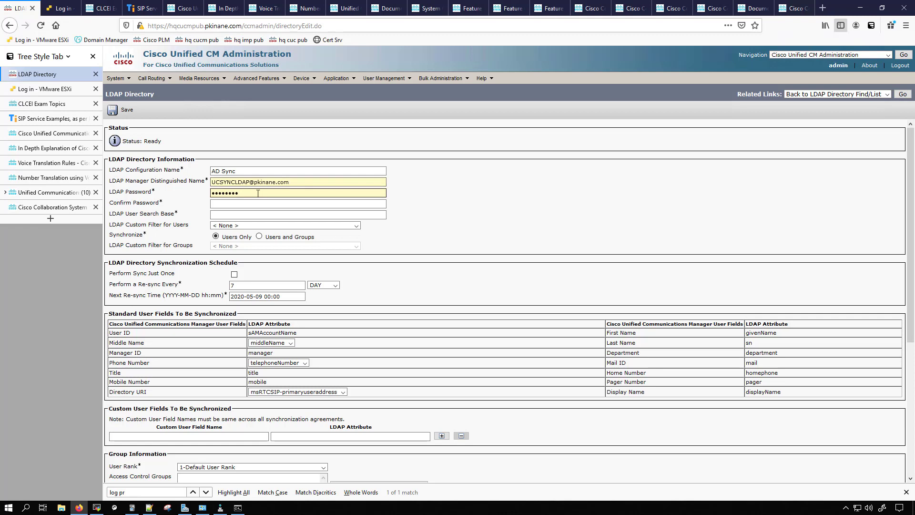
key("Tab")
type("••••••••")
key("Tab")
type("••••••••")
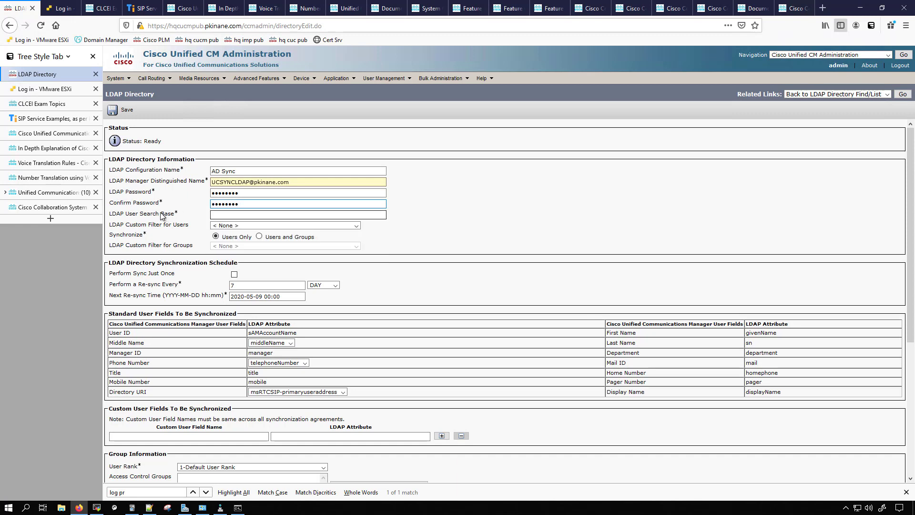
- Paste the OU path ou=OU CUCM Users,dc=pkinane,dc=com into LDAP User Search Base
left_click(220, 507)
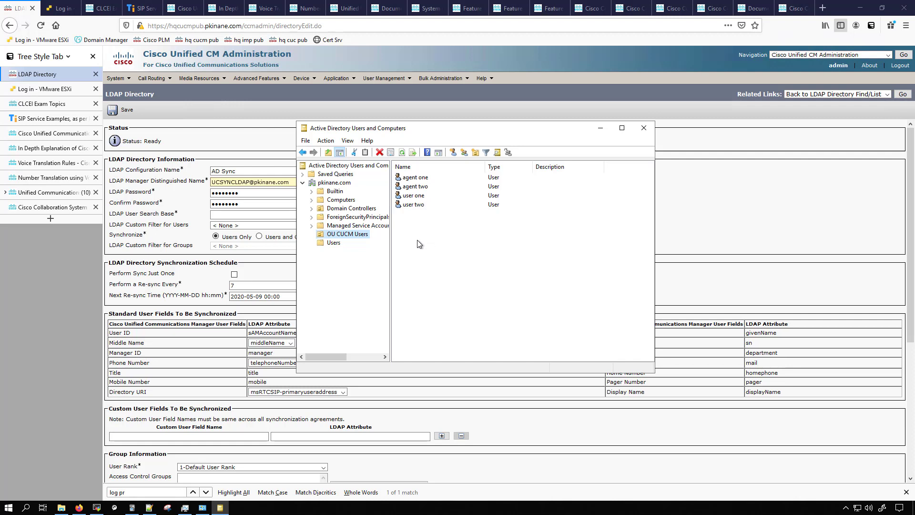
left_click(241, 216)
type("ou=OU CUCM Users,dc=pkinane,dc=com")
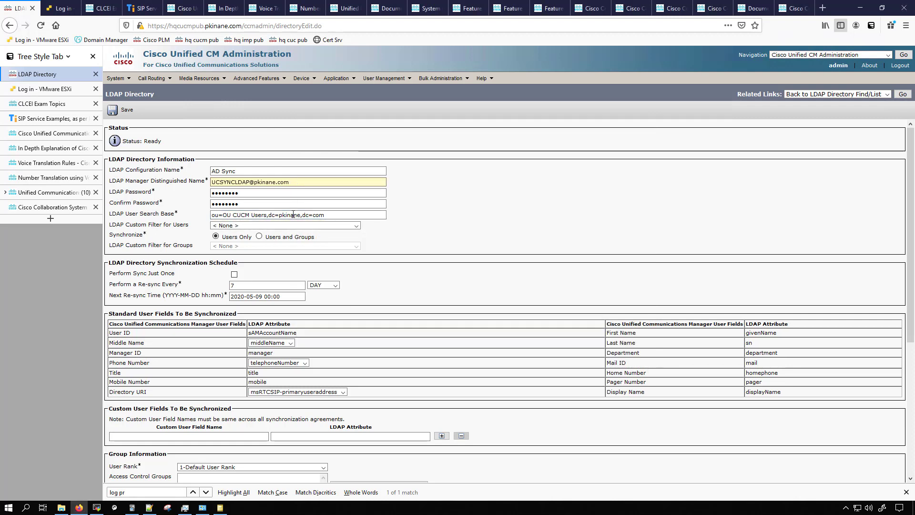
left_click(266, 218)
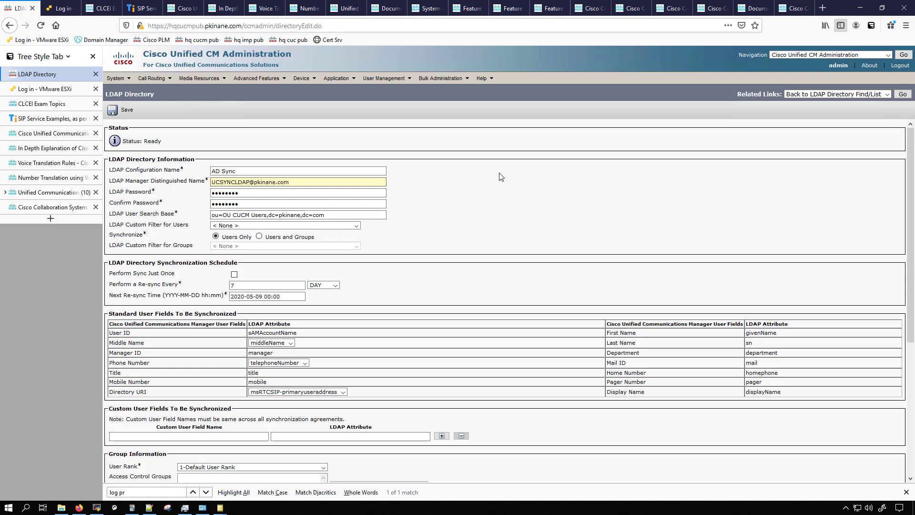
- Enter 192.168.110.18 as the LDAP server host, keeping port 389
left_click_drag(142, 224, 172, 225)
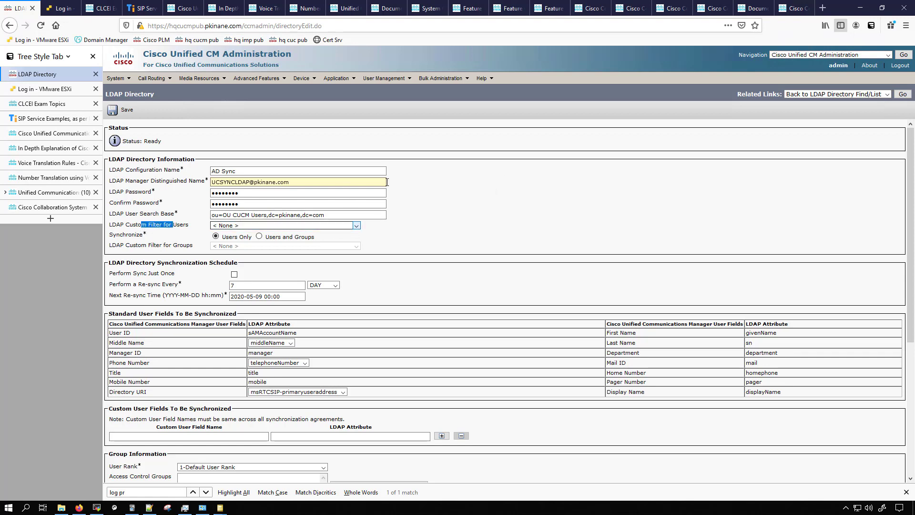
scroll(452, 188, "down", 5)
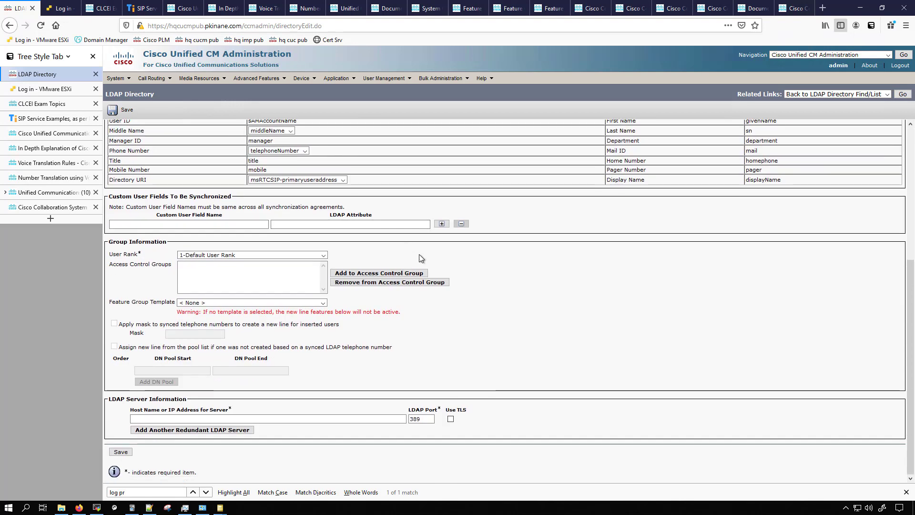
left_click(217, 418)
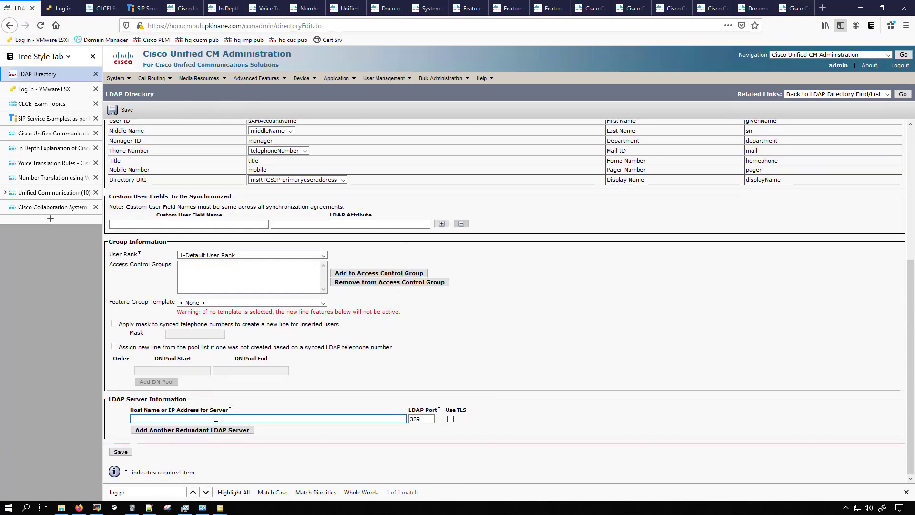
type("1")
left_click(170, 427)
left_click(418, 418)
- Save the AD Sync directory and run a confirmed full sync
key("Return")
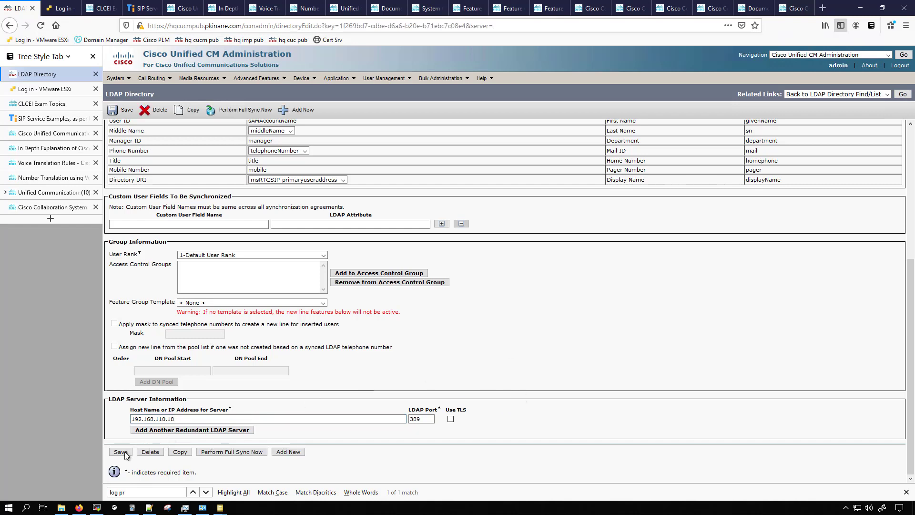
left_click(121, 451)
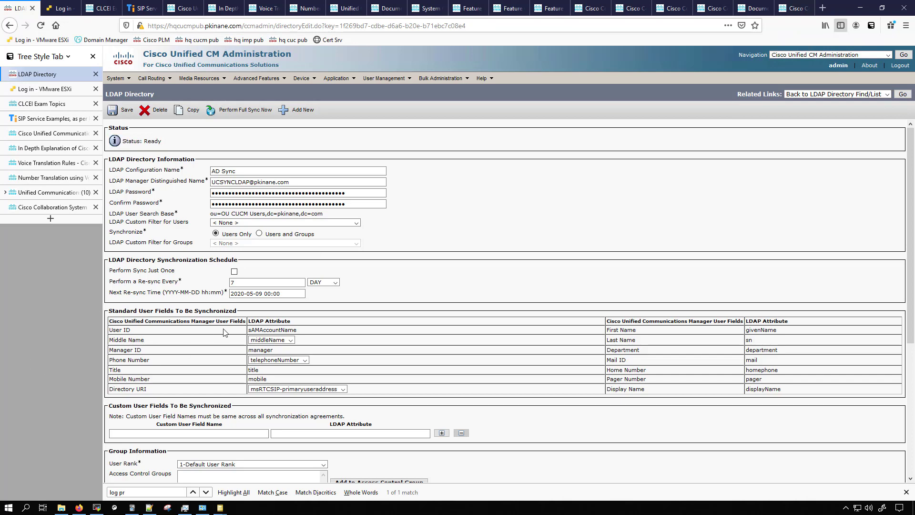
left_click(242, 112)
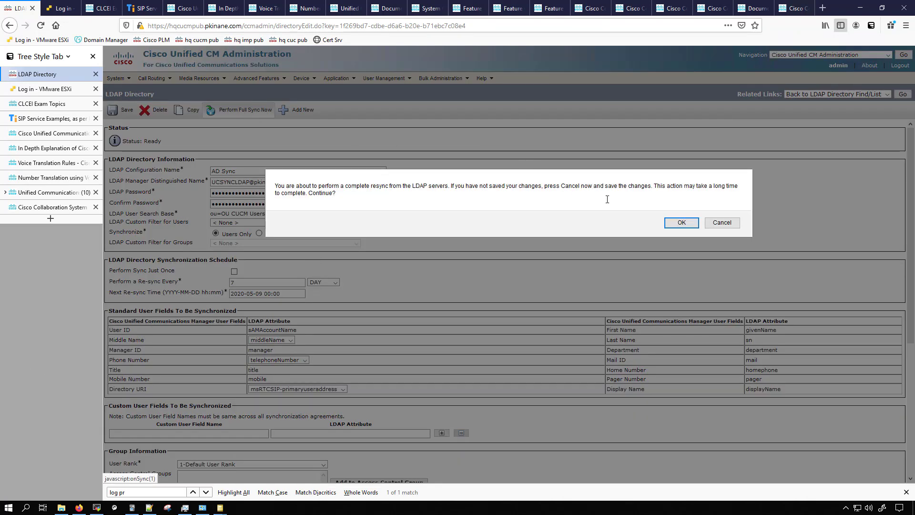
left_click(681, 223)
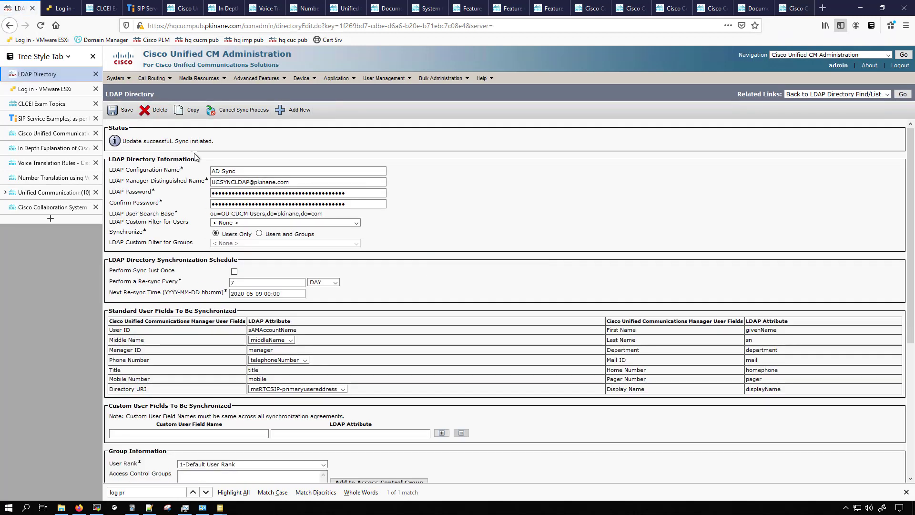
mouse_move(391, 79)
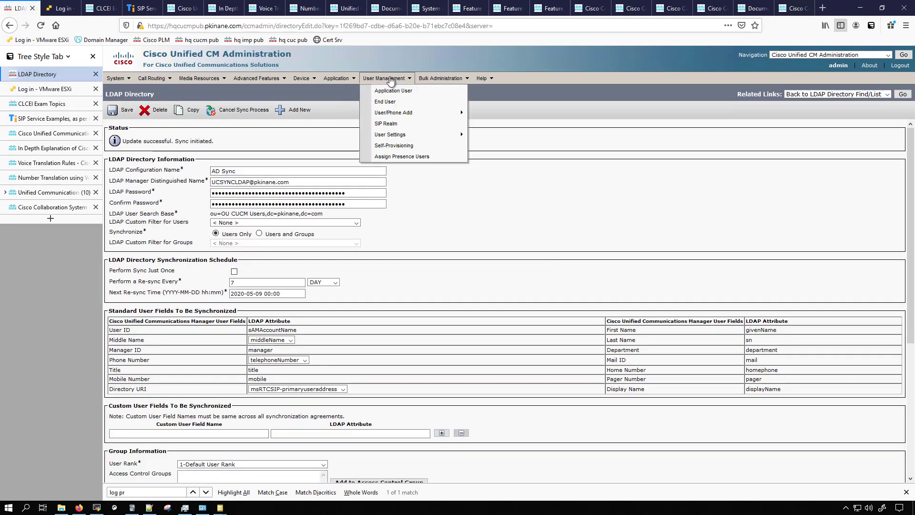
- List end users, showing agent1, agent2, user1 and user2 synchronized from LDAP
left_click(386, 102)
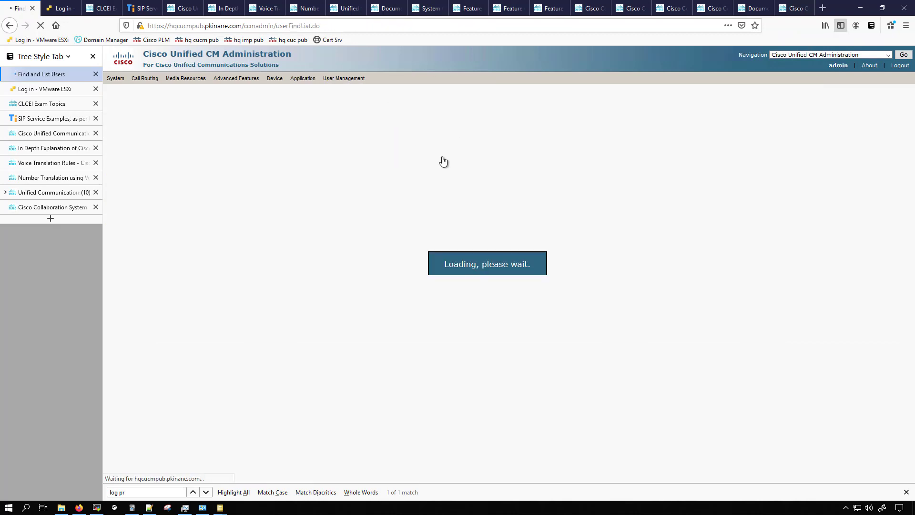
left_click(376, 141)
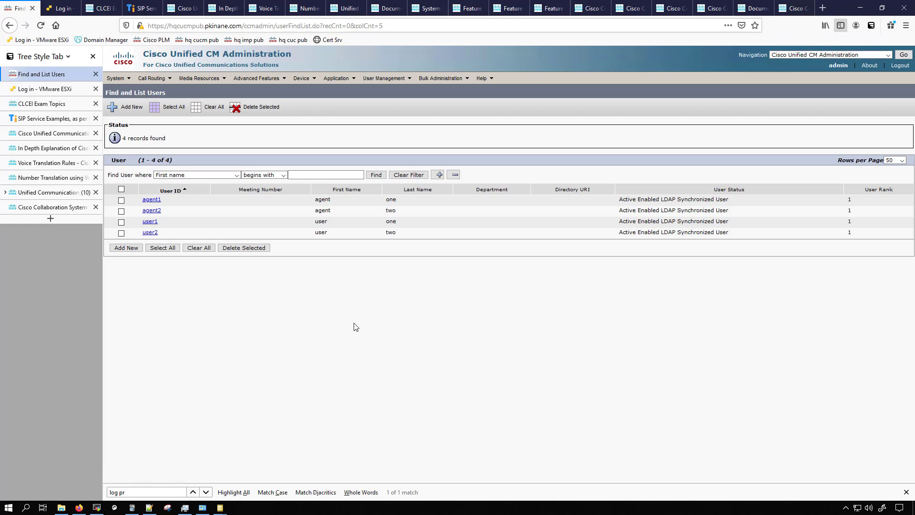
- Turn on LDAP authentication for end users and enter the manager DN and password
mouse_move(119, 78)
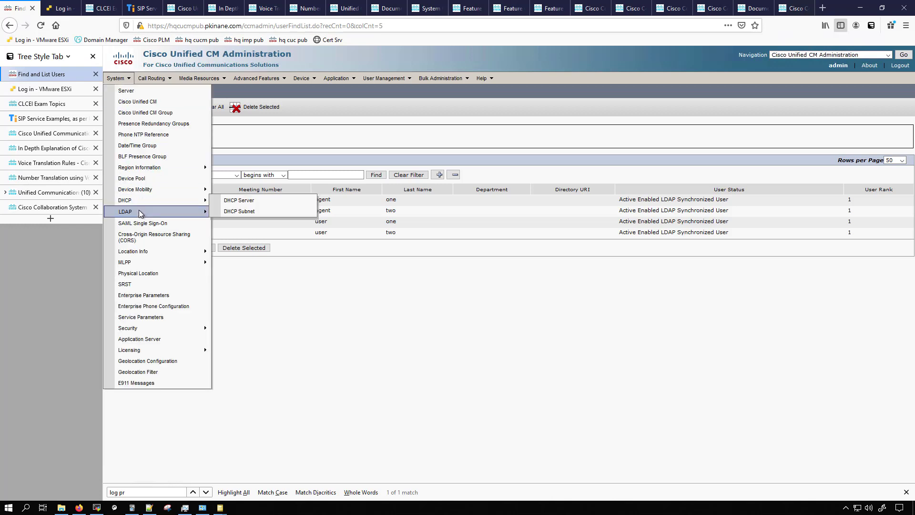
mouse_move(176, 213)
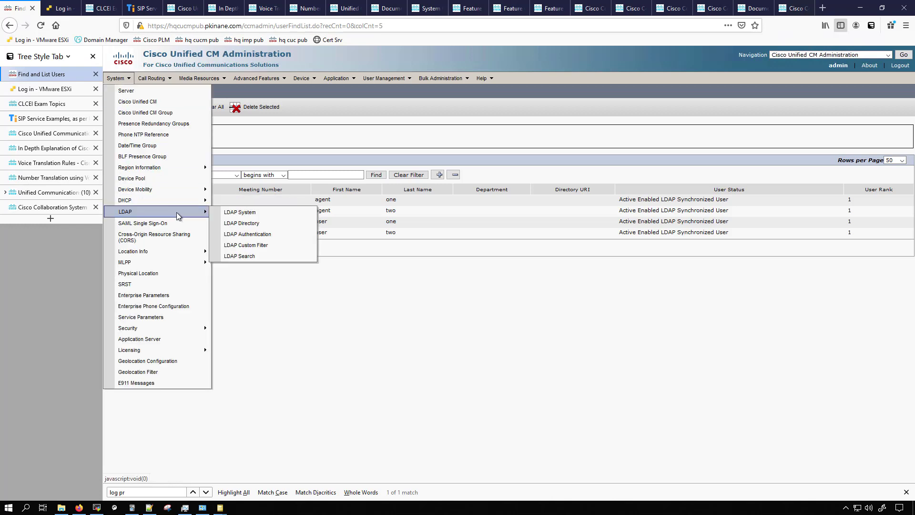
left_click(254, 238)
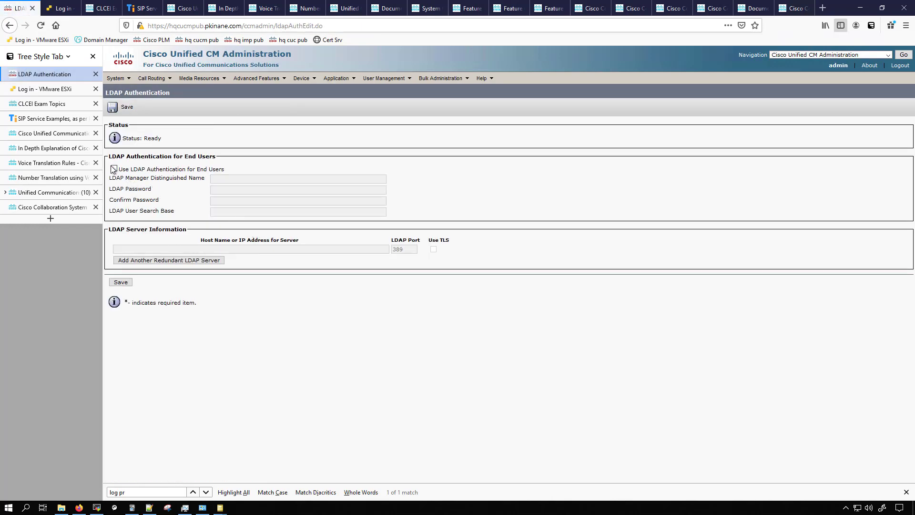
left_click(114, 168)
left_click(257, 178)
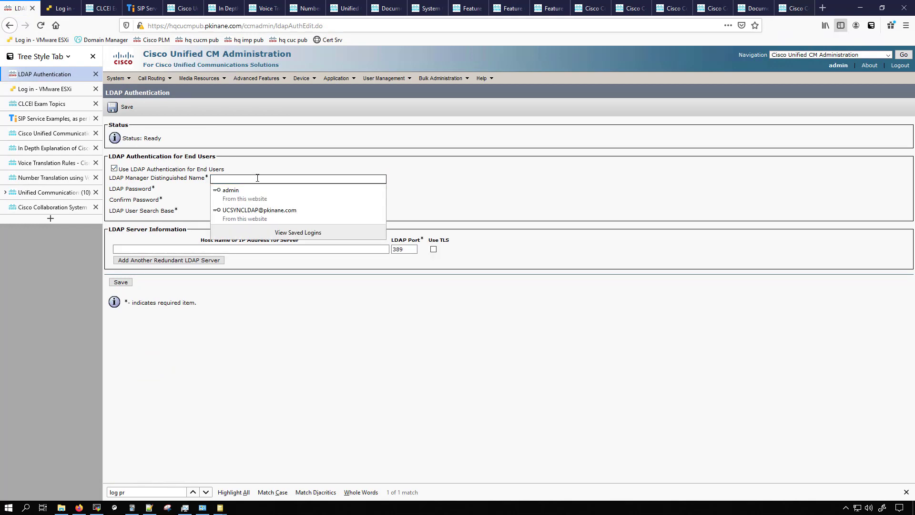
type("U")
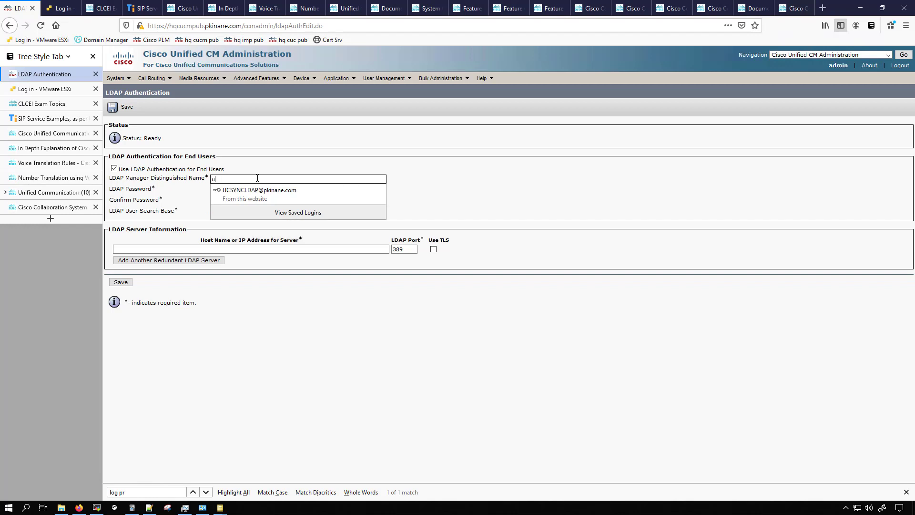
left_click(234, 190)
left_click_drag(239, 191, 198, 191)
type("********")
key("Tab")
type("********")
- Set search base ou=OU CUCM Users,dc=pkinane,dc=com and server 192.168.110.18, then save
left_click(222, 212)
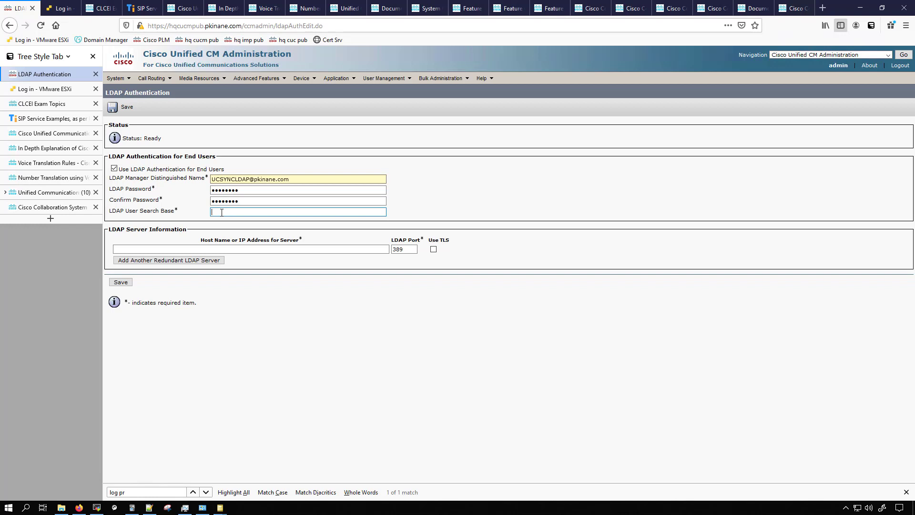
type("o")
left_click(224, 223)
key("Tab")
type("1")
left_click(142, 258)
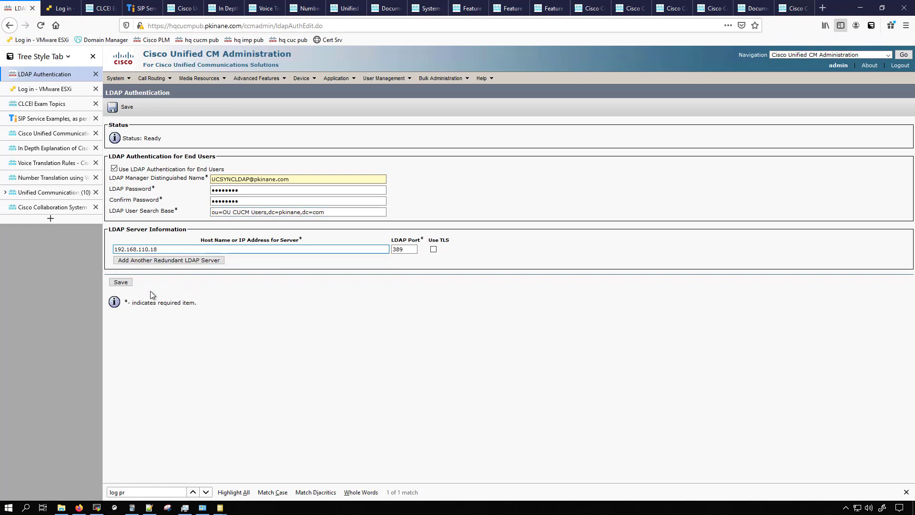
left_click(121, 281)
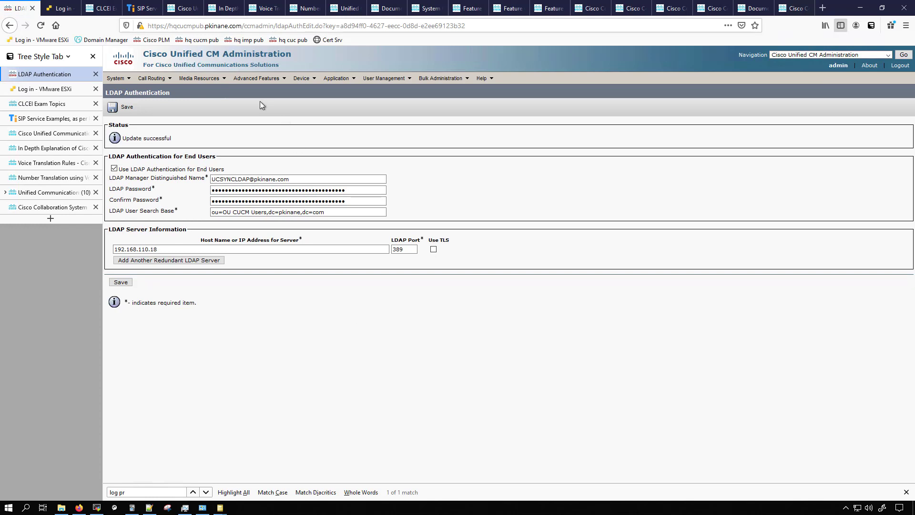
- Add directory numbers 1000 to 1009 and return to the list showing 10 records
mouse_move(155, 78)
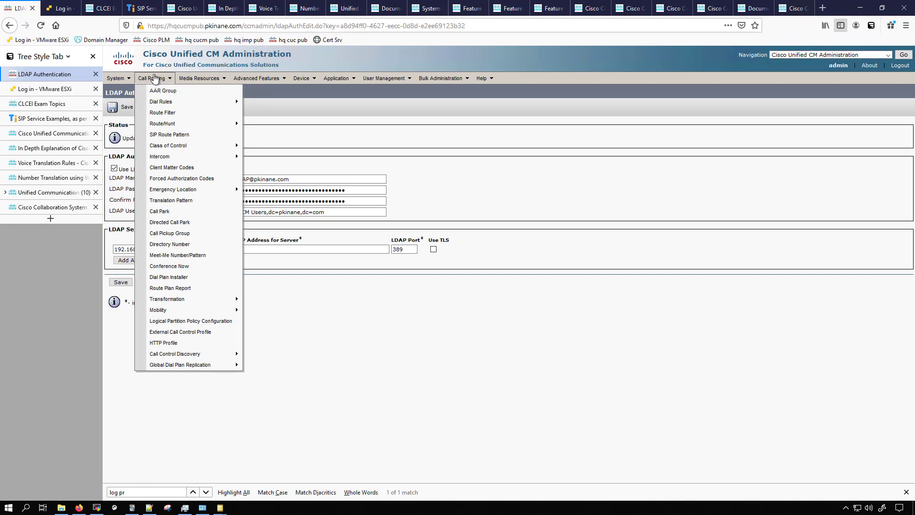
left_click(186, 244)
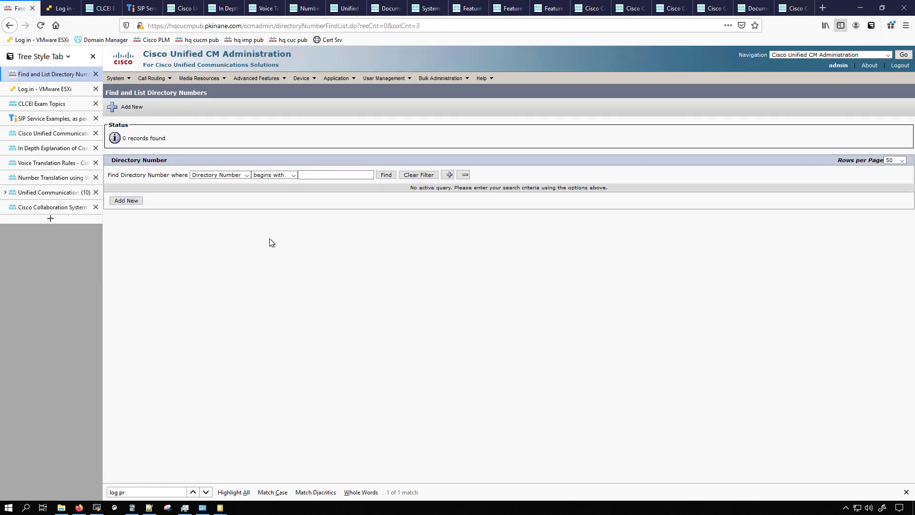
left_click(132, 200)
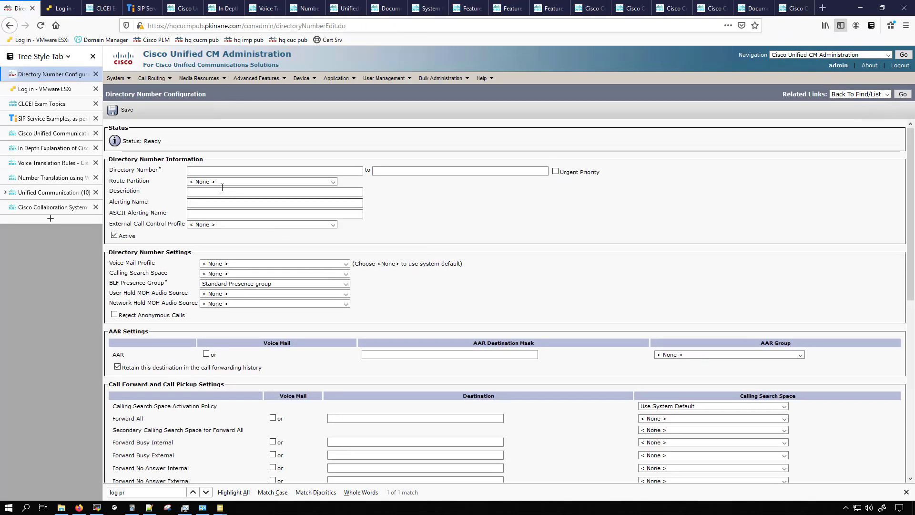
type("1000")
left_click(398, 172)
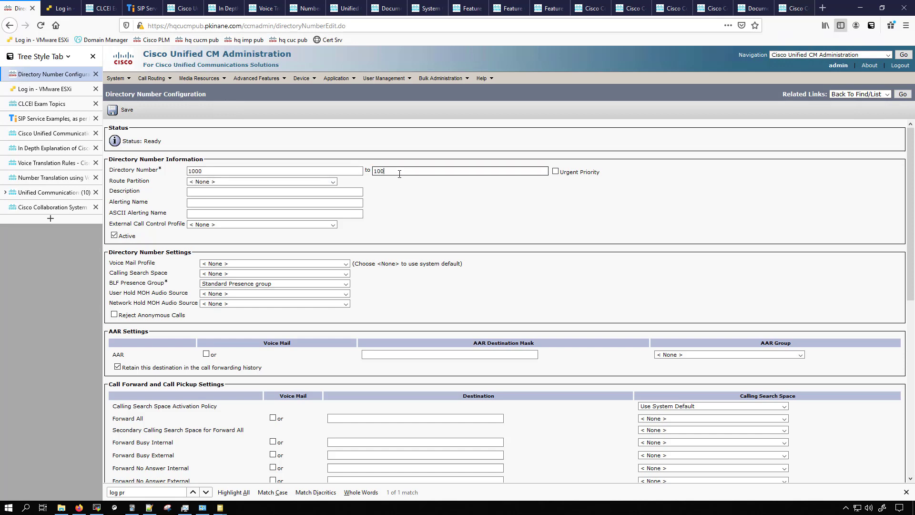
key("Tab")
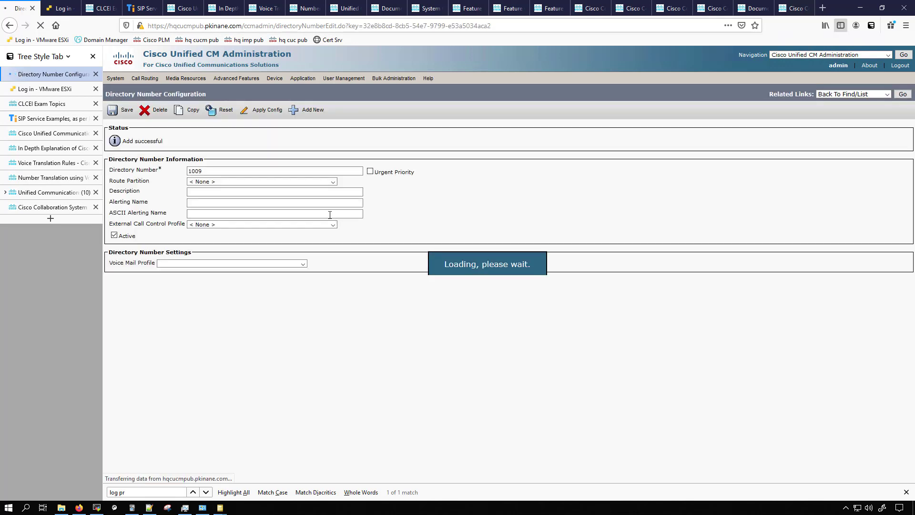
left_click(902, 94)
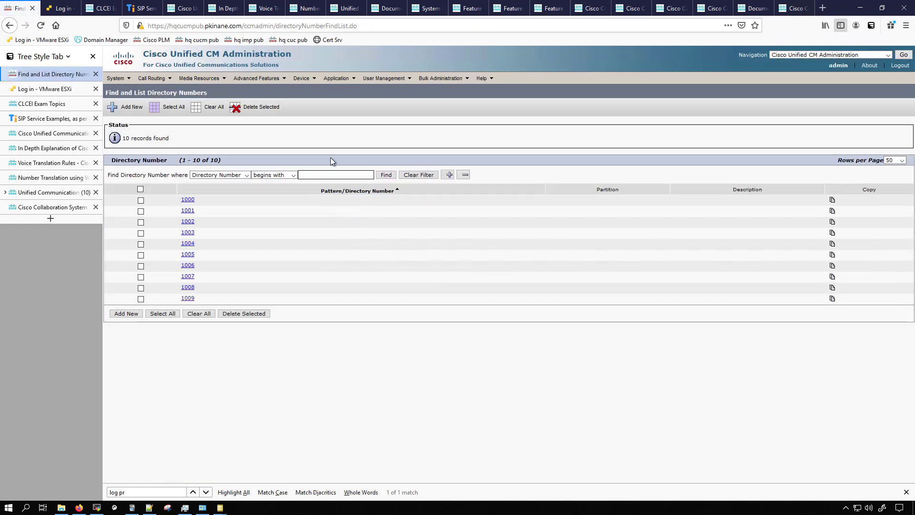
- Add and save the directory number range 2000 to 2009
left_click(126, 313)
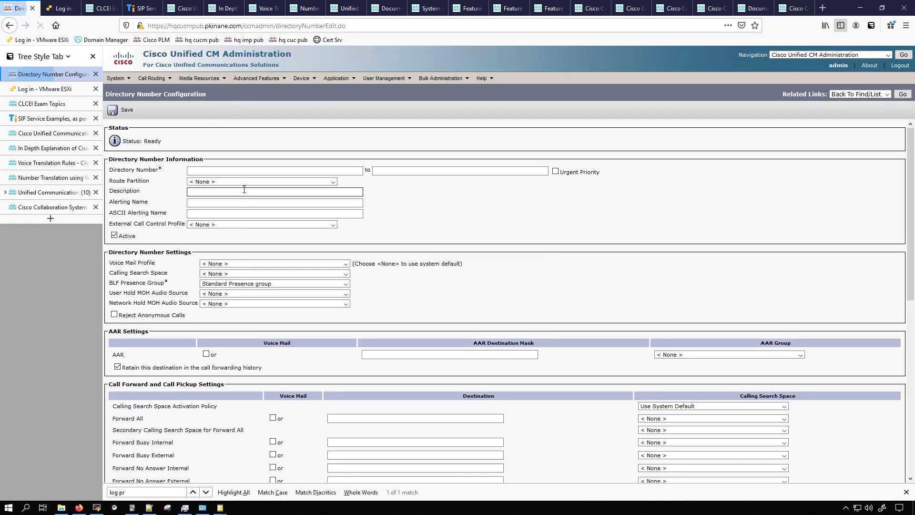
type("2000")
key("Tab")
type("2009")
left_click(421, 240)
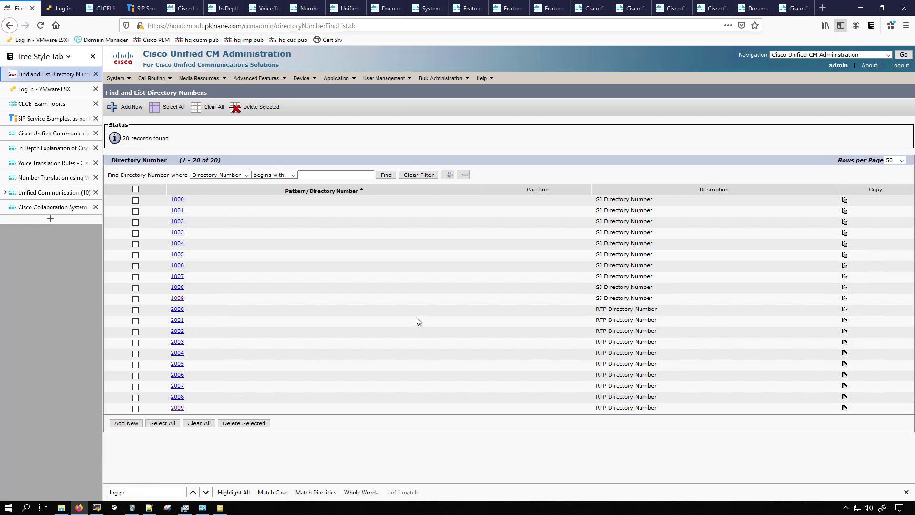
left_click(116, 78)
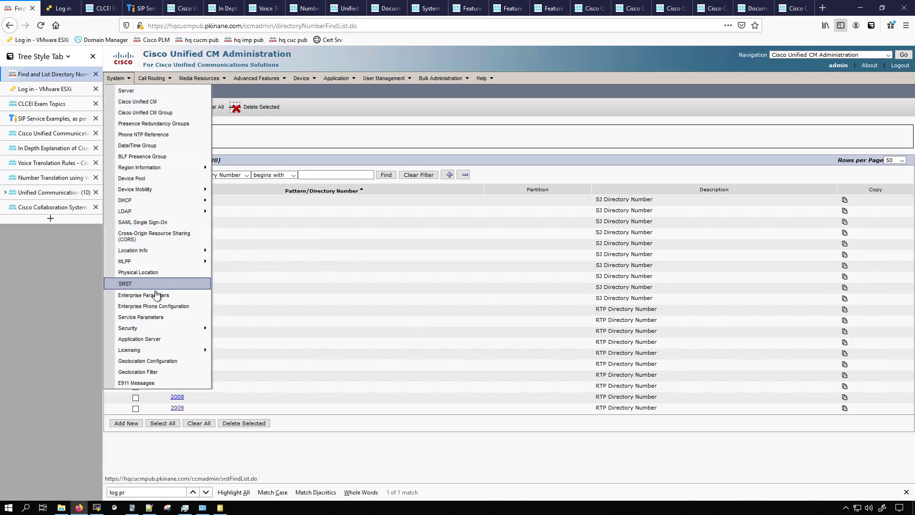
mouse_move(150, 167)
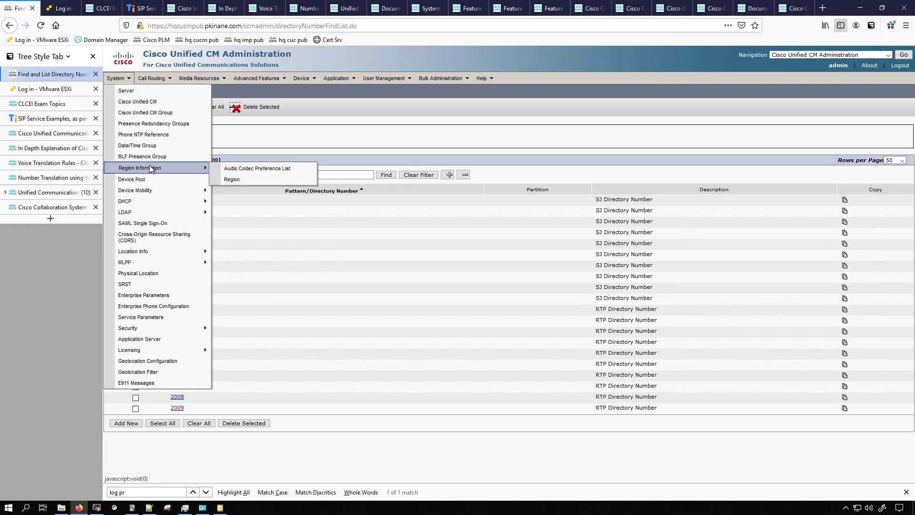
left_click(243, 181)
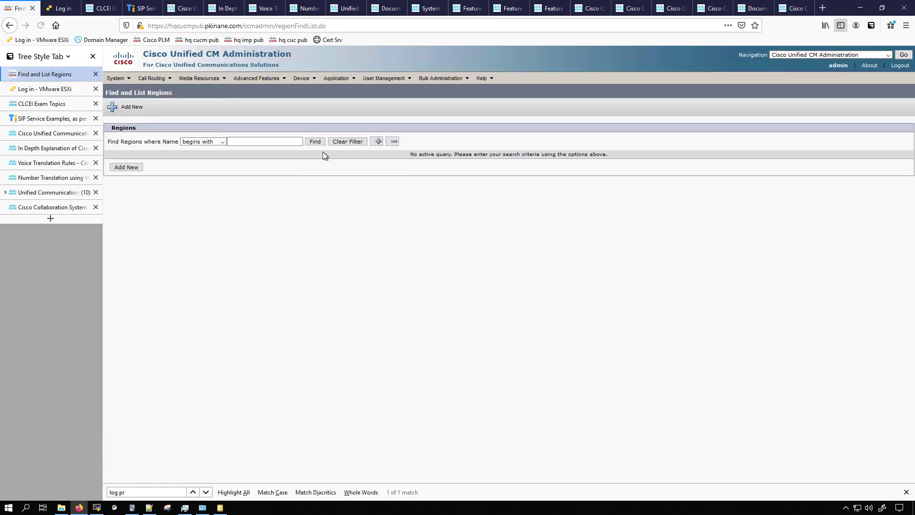
left_click(317, 143)
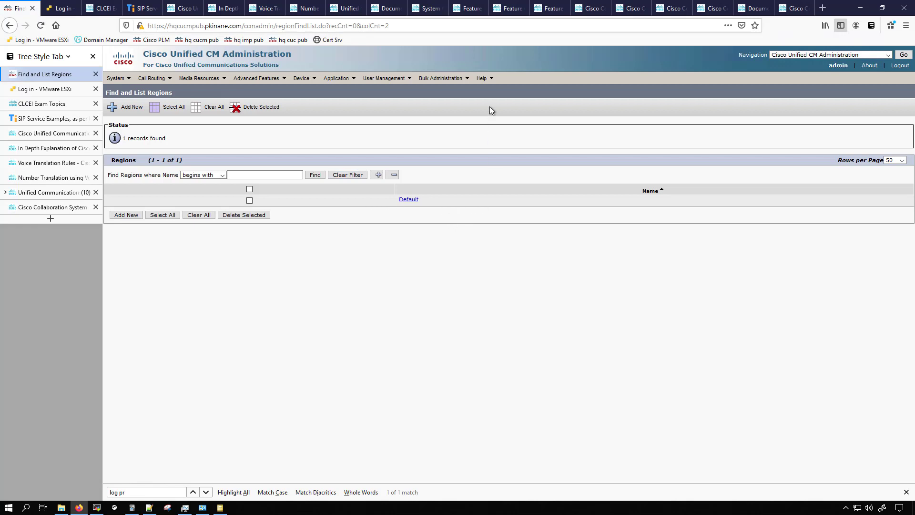
mouse_move(483, 78)
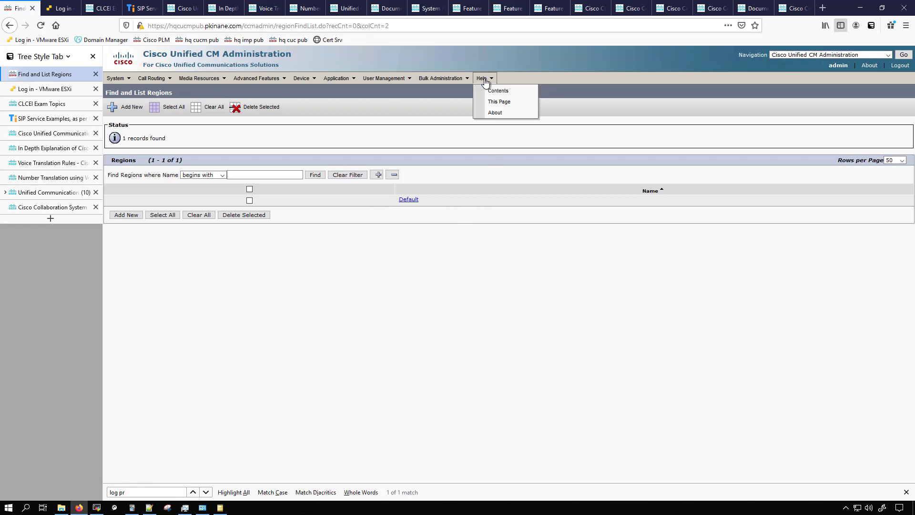
left_click(507, 108)
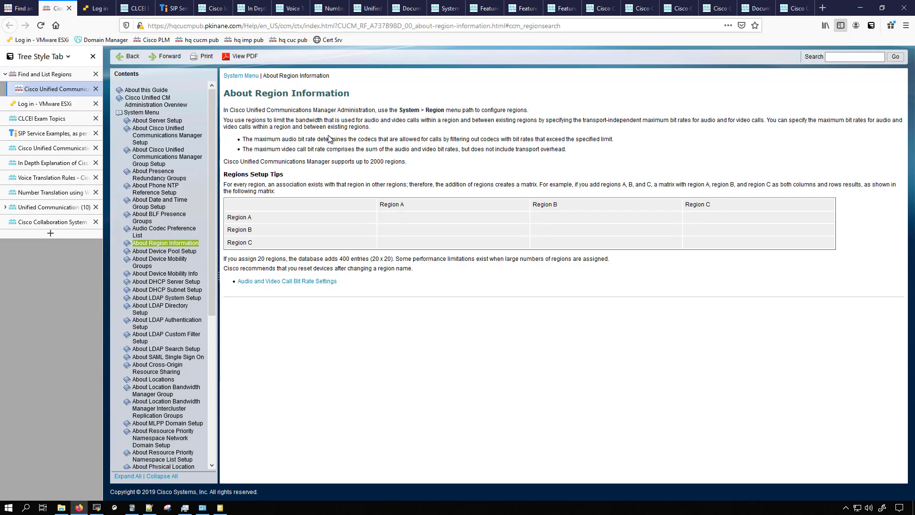
left_click(326, 282)
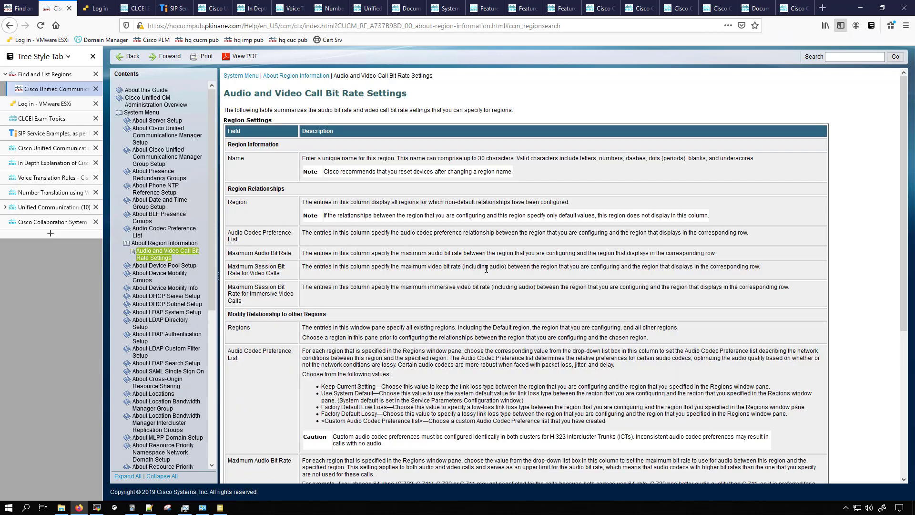
scroll(350, 345, "down", 5)
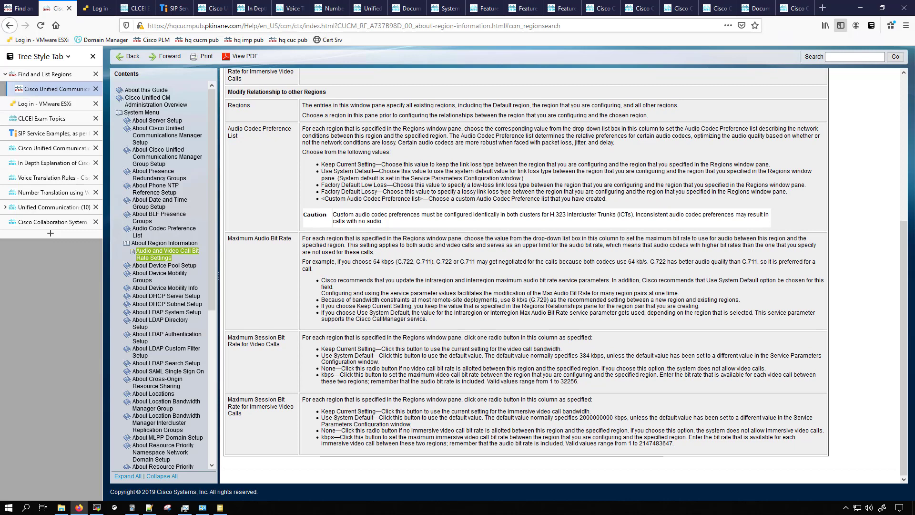
- Create and save a region named SJ_Region
left_click(96, 90)
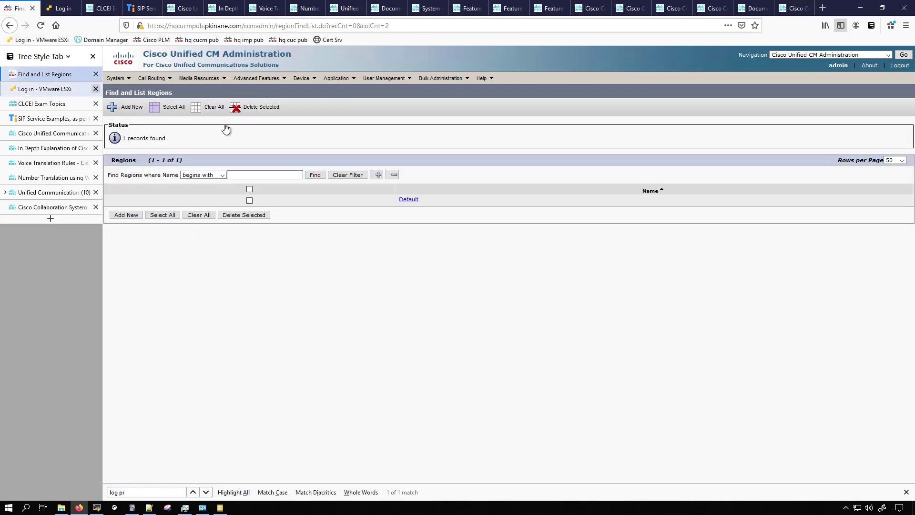
left_click(132, 217)
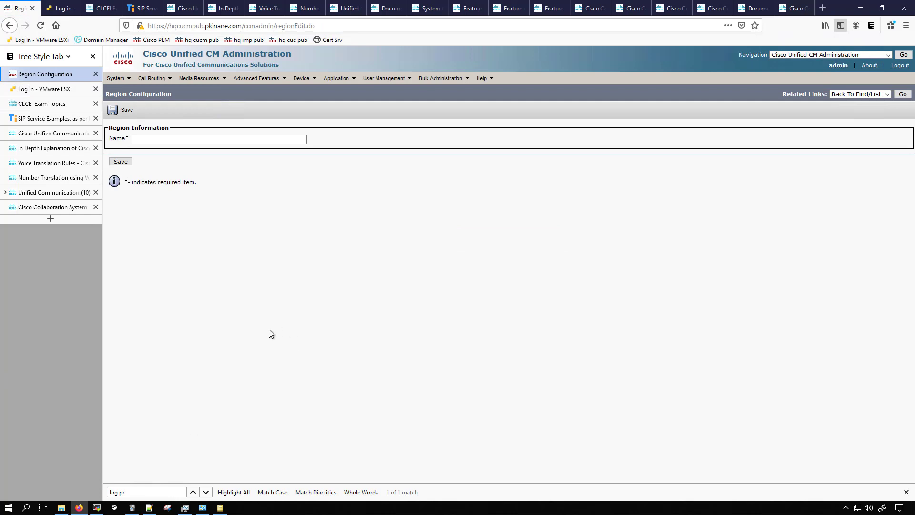
left_click(175, 140)
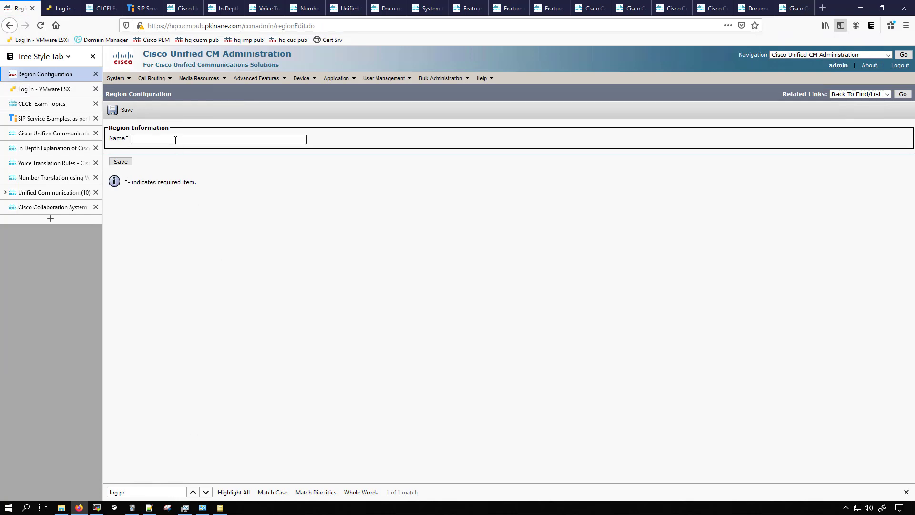
type("SJ_Region")
key("ctrl+a")
key("ctrl+c")
left_click(121, 161)
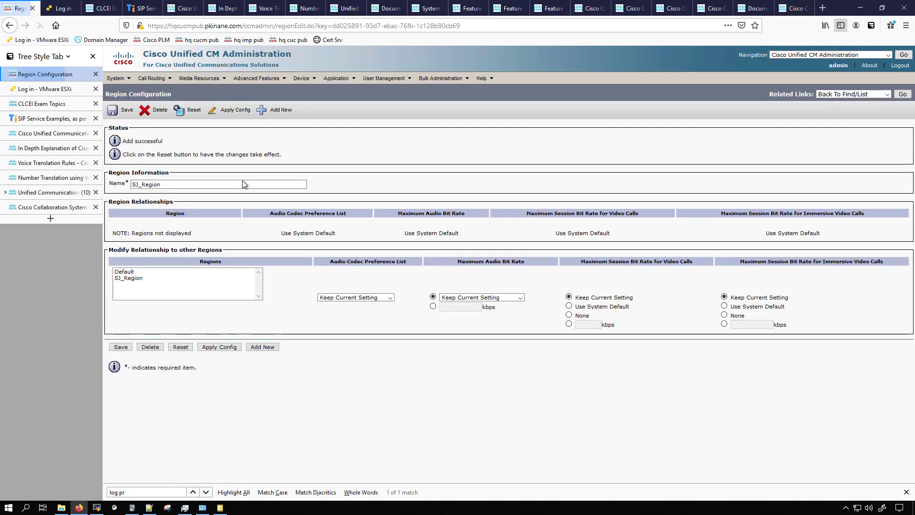
- Create and save a second region named RTP_Region
left_click(275, 109)
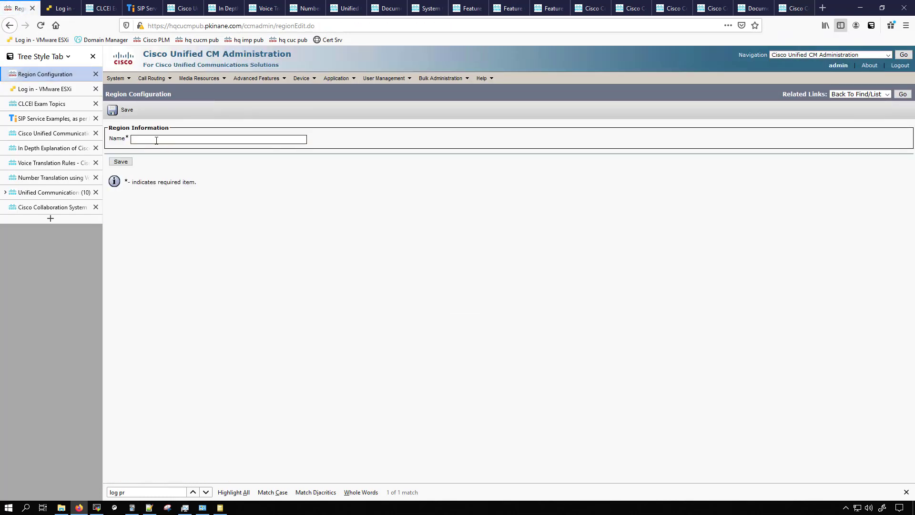
key("ctrl+b")
key("ctrl+v")
left_click_drag(138, 140, 132, 140)
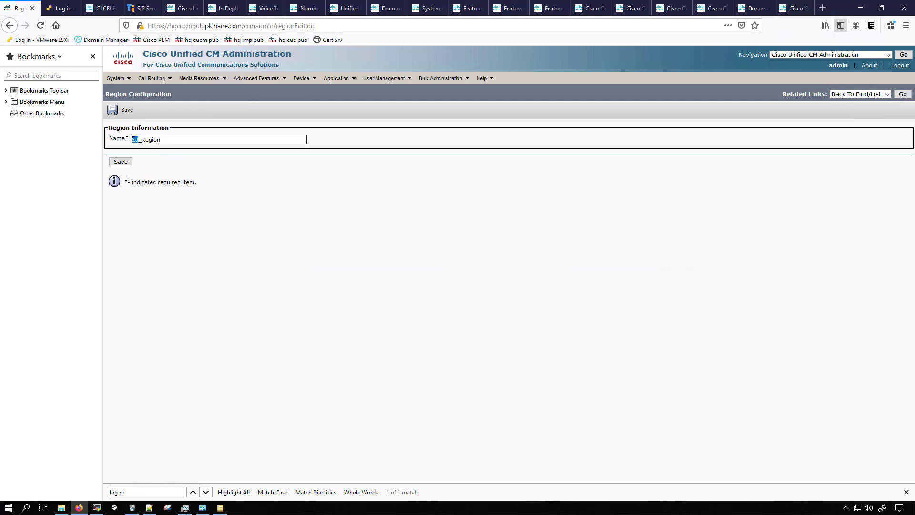
type("RTP")
key("F1")
left_click(119, 161)
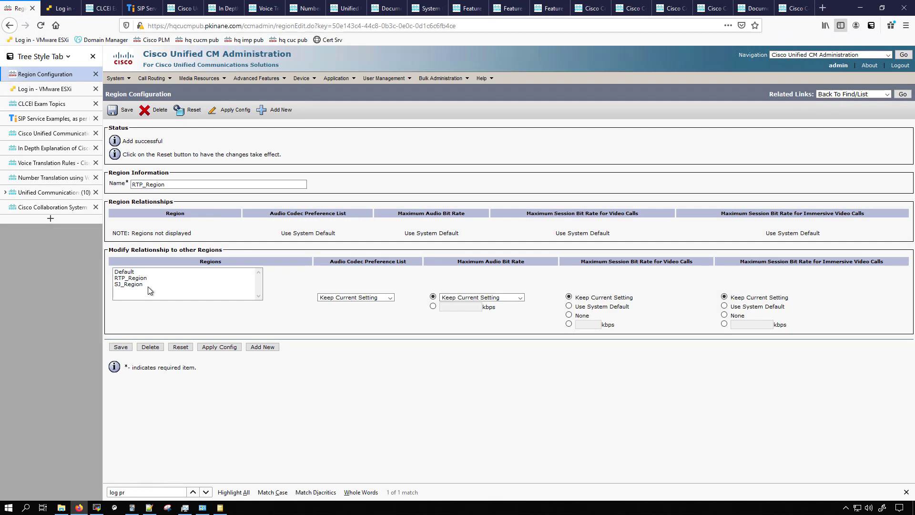
- Set RTP_Region's audio bit rate within itself to 64 kbps (G.722, G.711) and save
left_click_drag(112, 202, 157, 203)
left_click(227, 230)
left_click(155, 279)
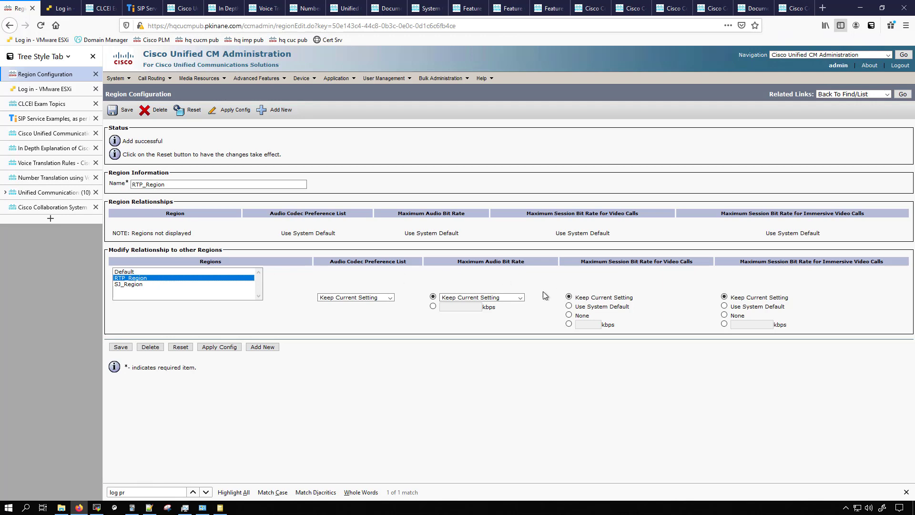
left_click(505, 298)
left_click(483, 384)
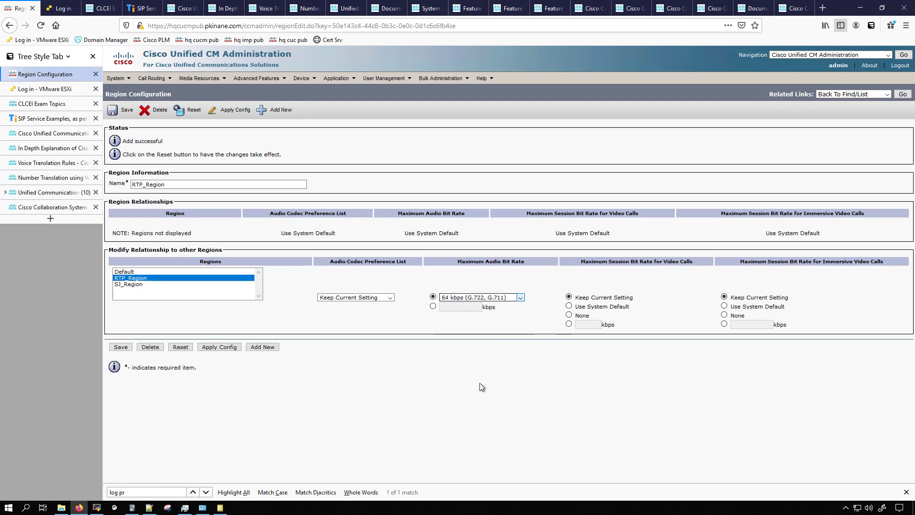
left_click(121, 347)
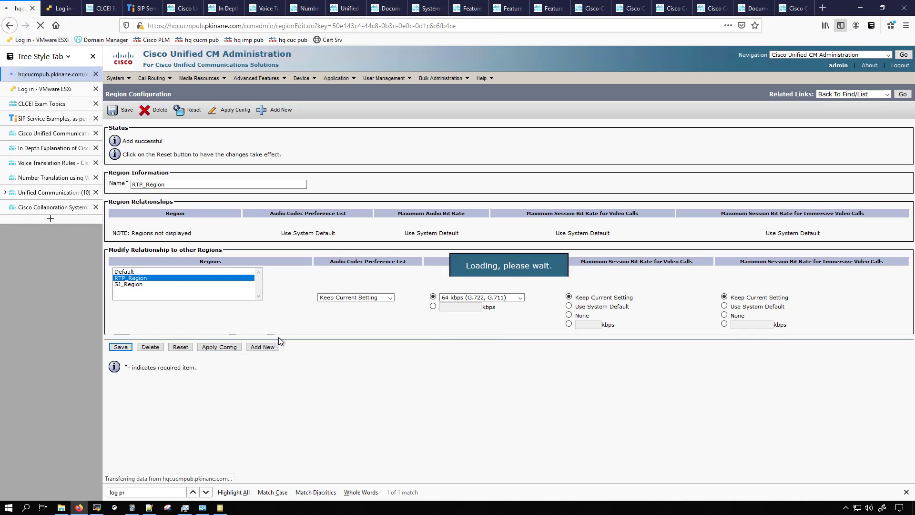
- Set RTP_Region's audio bit rate to SJ_Region to 8 kbps (G.729) and save
left_click(129, 295)
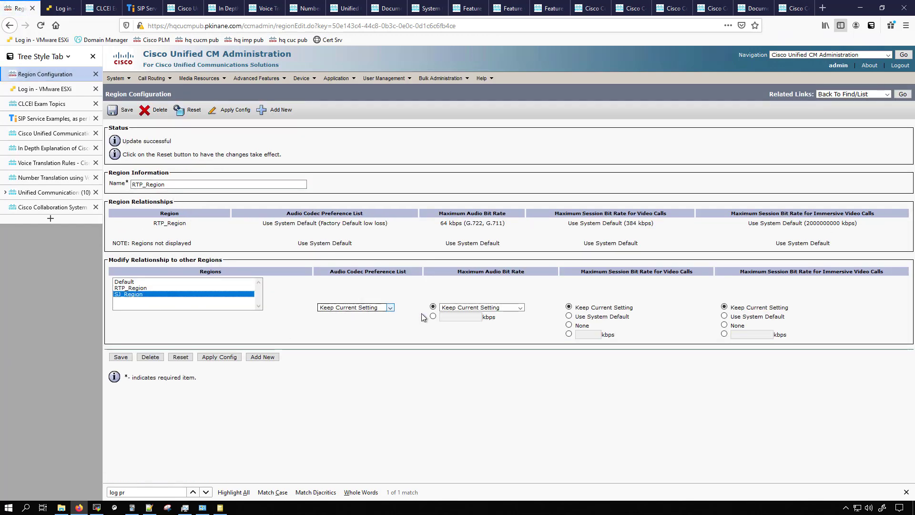
left_click(520, 308)
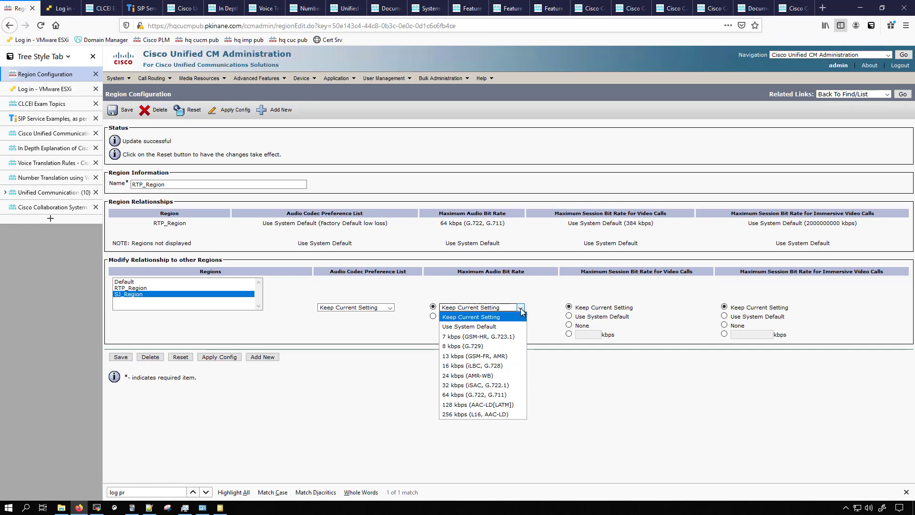
left_click(467, 347)
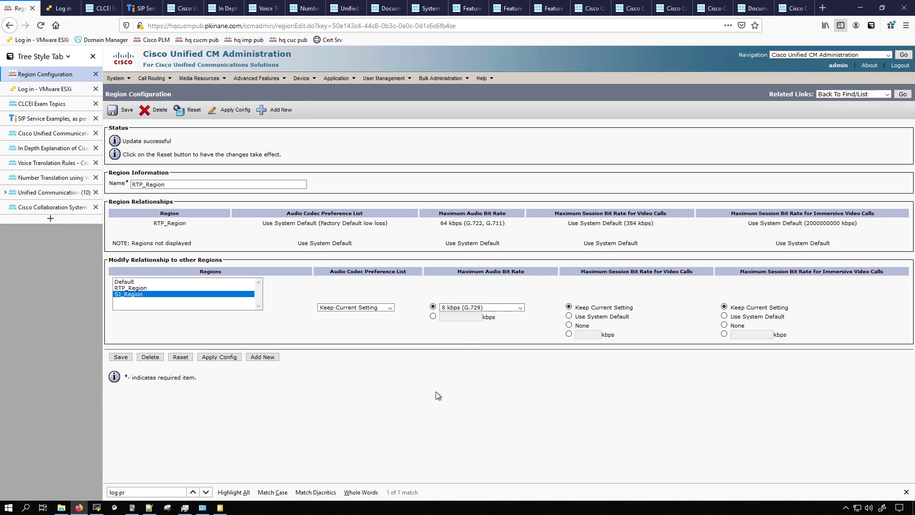
left_click(121, 360)
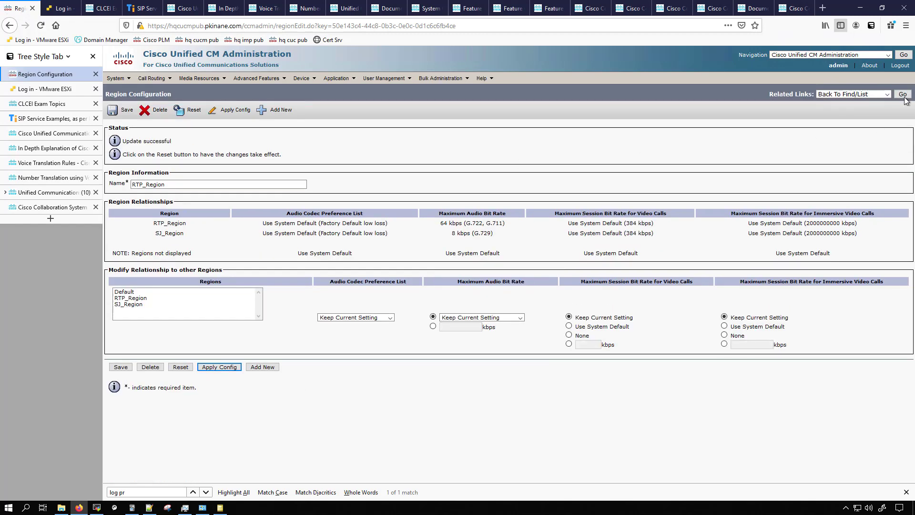
- Open SJ_Region and save a 64 kbps (G.722, G.711) audio bit rate within SJ_Region
left_click(904, 97)
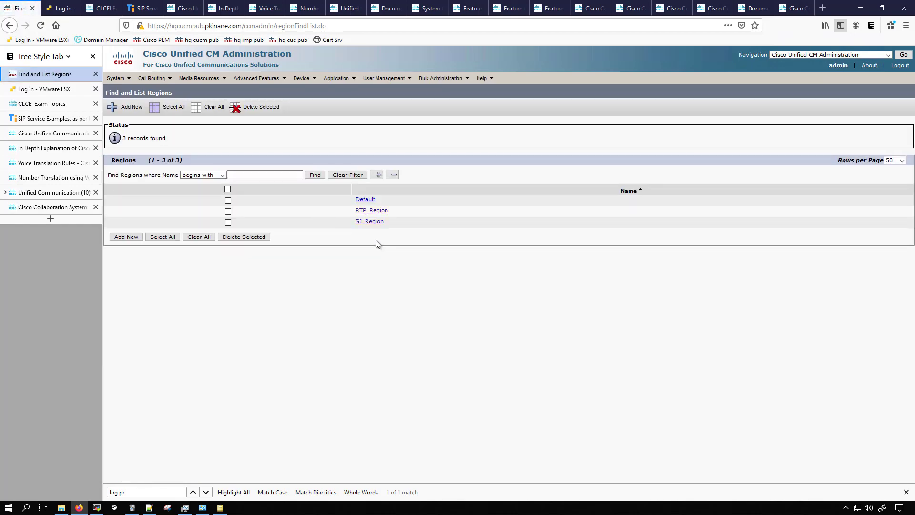
left_click(369, 222)
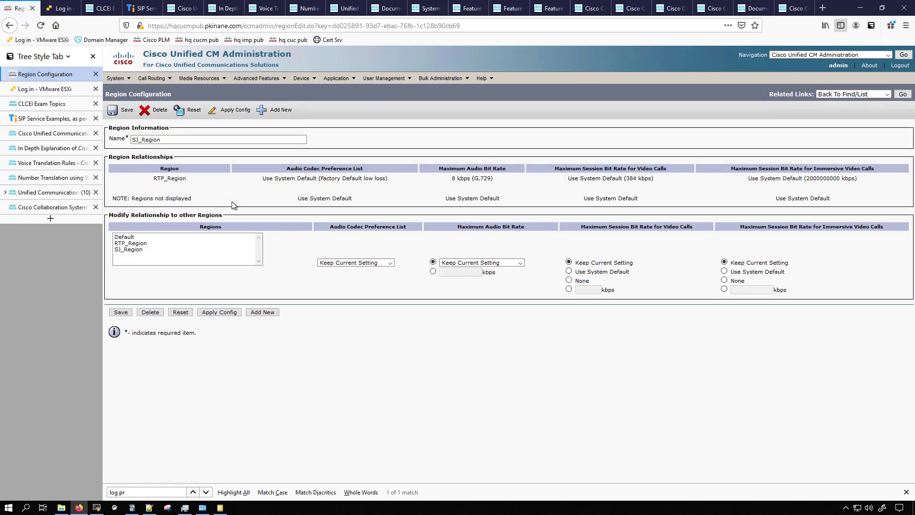
double_click(171, 178)
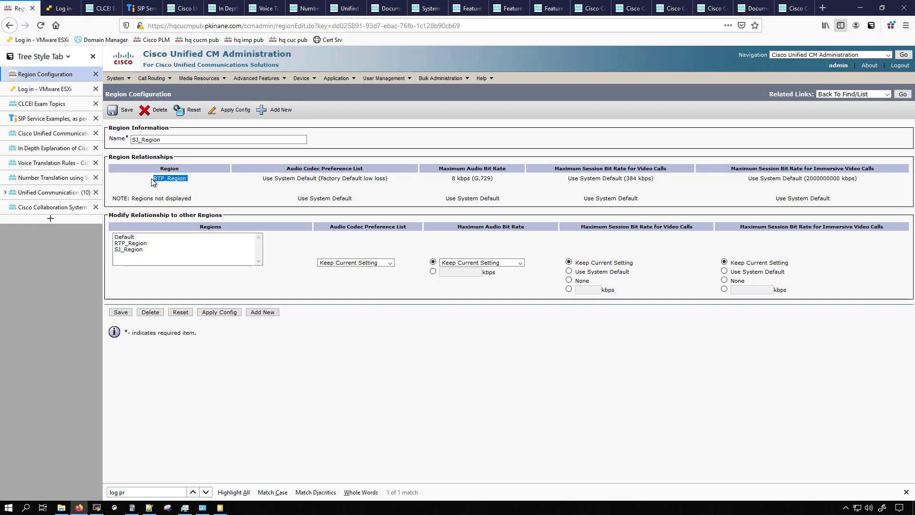
left_click(130, 250)
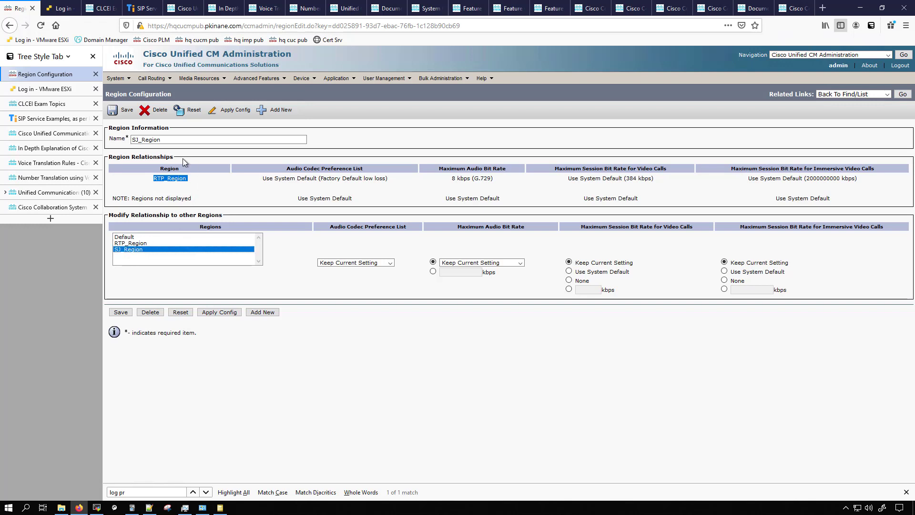
left_click(520, 262)
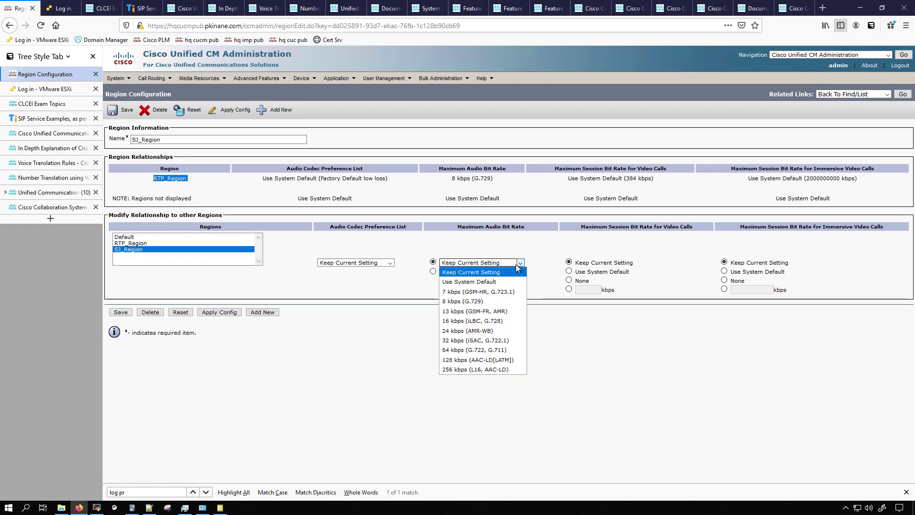
left_click(467, 350)
left_click(121, 313)
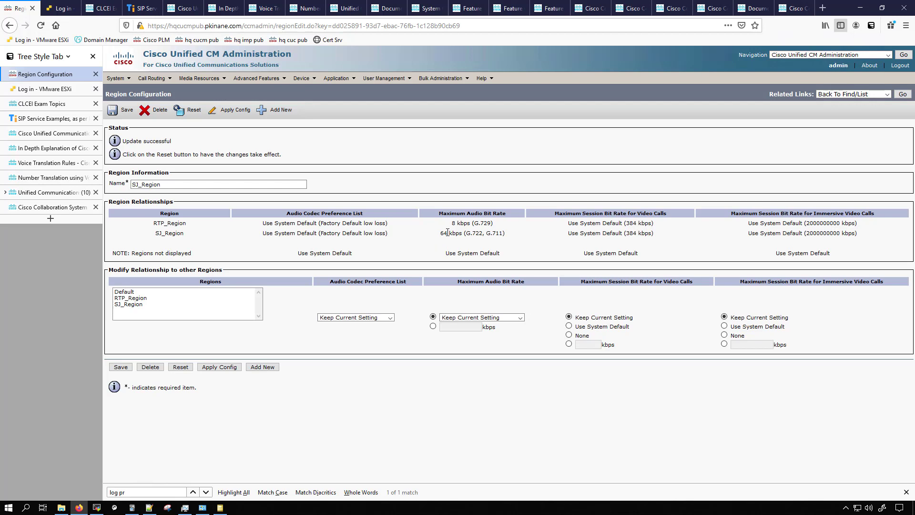
left_click_drag(440, 233, 504, 232)
left_click_drag(474, 223, 491, 223)
left_click(513, 226)
left_click_drag(442, 231, 461, 233)
left_click(468, 230)
left_click_drag(441, 232, 448, 231)
left_click(477, 318)
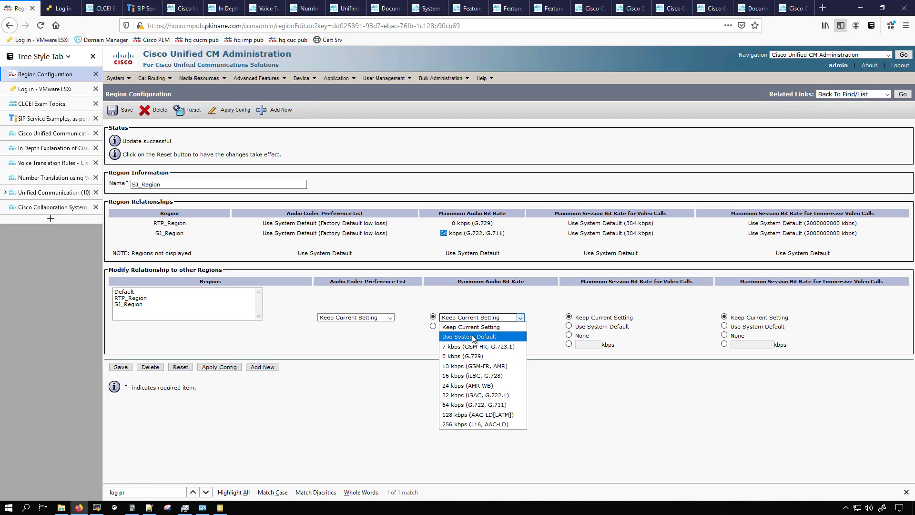
left_click(494, 226)
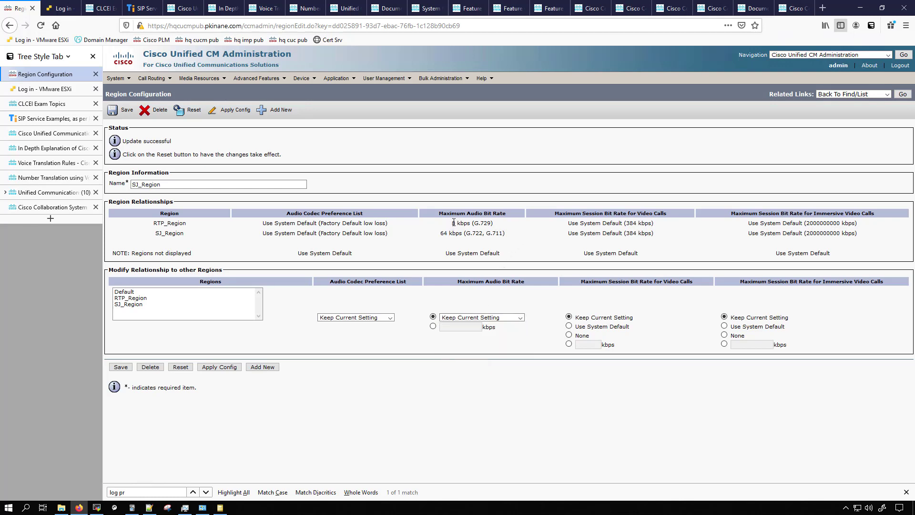
left_click_drag(451, 222, 494, 222)
double_click(150, 185)
triple_click(215, 227)
left_click_drag(452, 222, 467, 223)
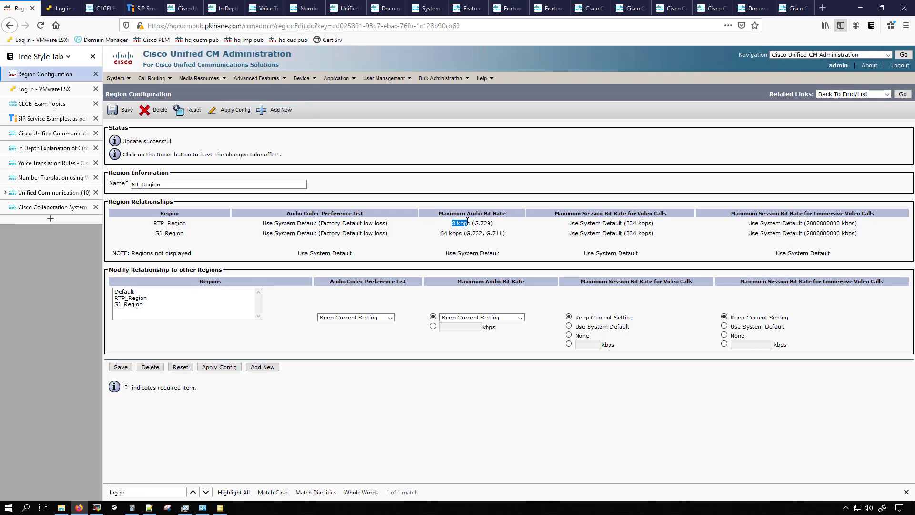
left_click(483, 318)
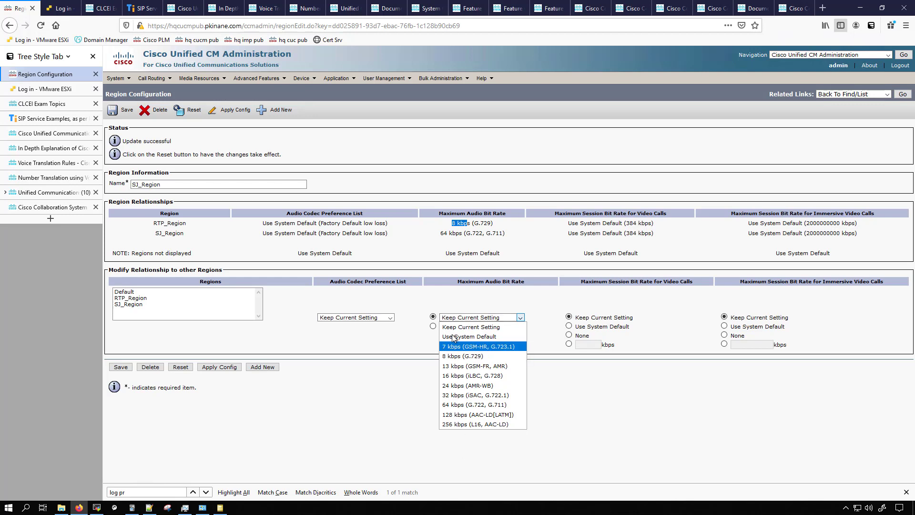
- Go to System > Location Info > Location and find all locations: Hub_None, Phantom, Shadow
left_click(126, 80)
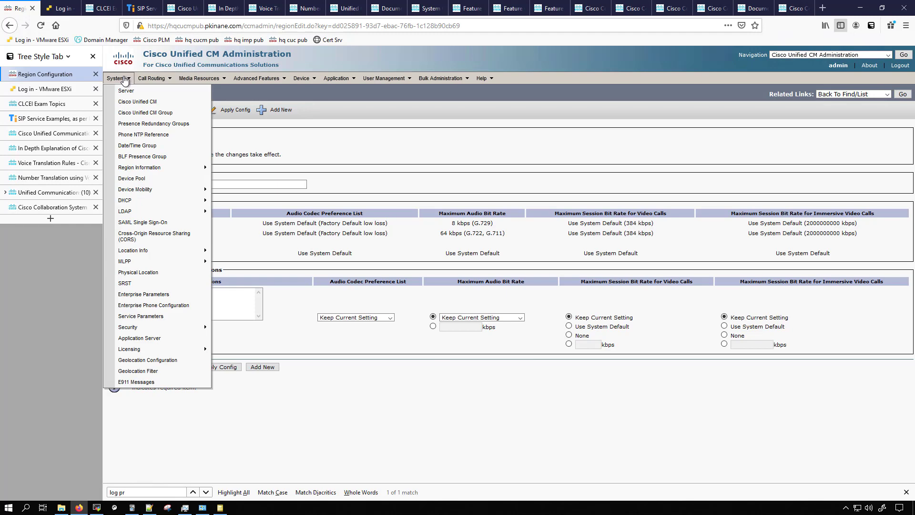
mouse_move(162, 252)
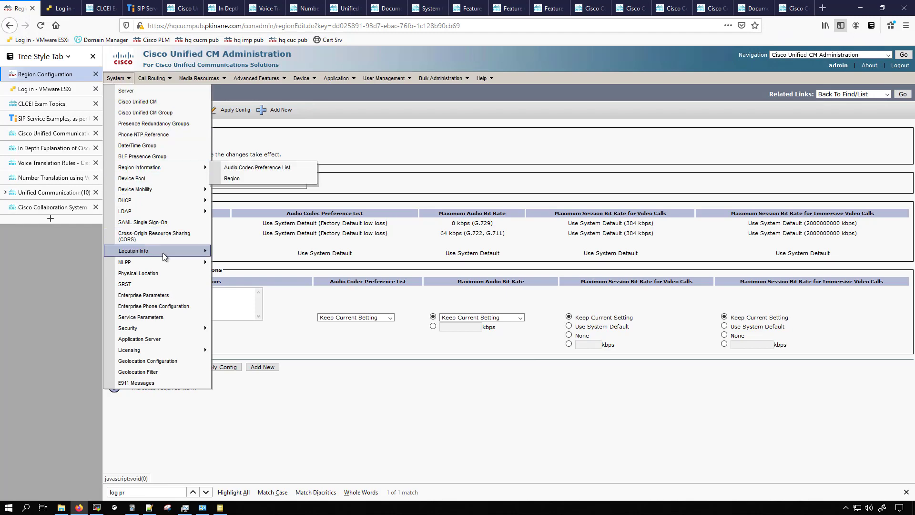
left_click(235, 252)
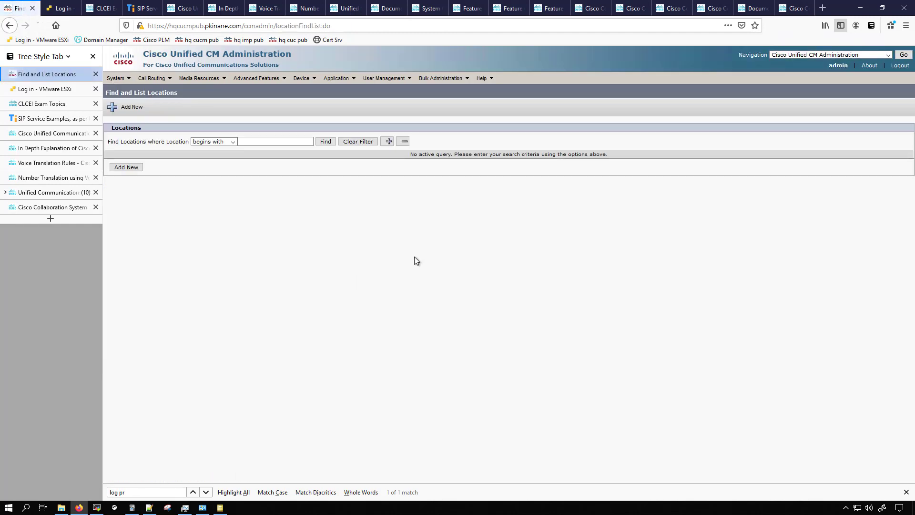
left_click(326, 141)
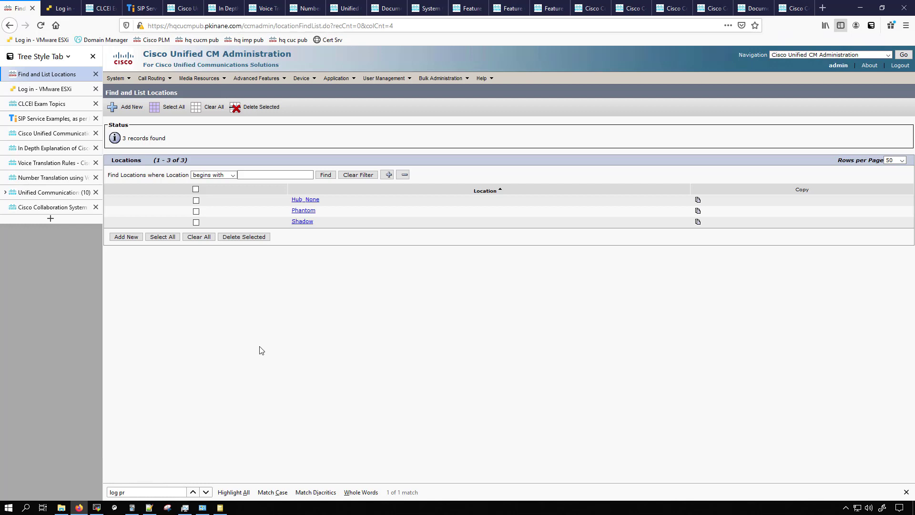
- Add and save a new location named SJ_Location
left_click(124, 238)
left_click(149, 170)
type("SJ_Location")
left_click(129, 379)
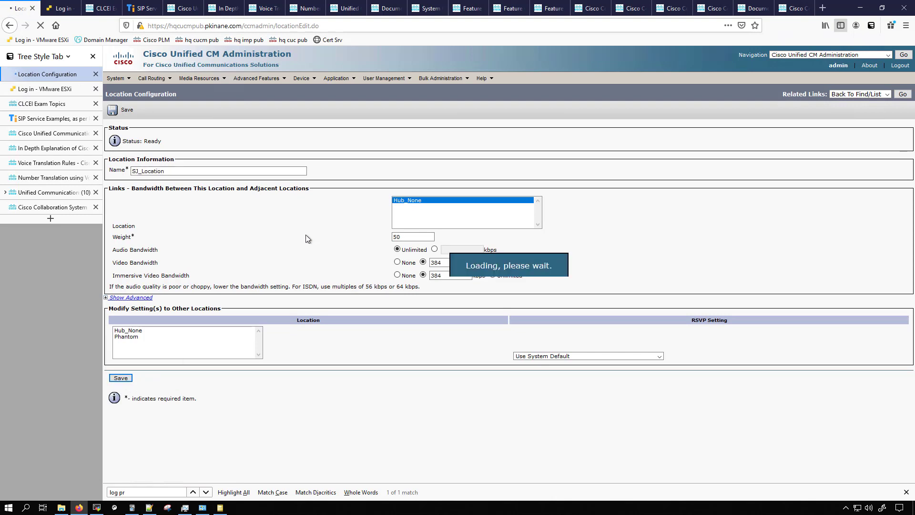
- Add and save a second location named RTP_Location
left_click(230, 110)
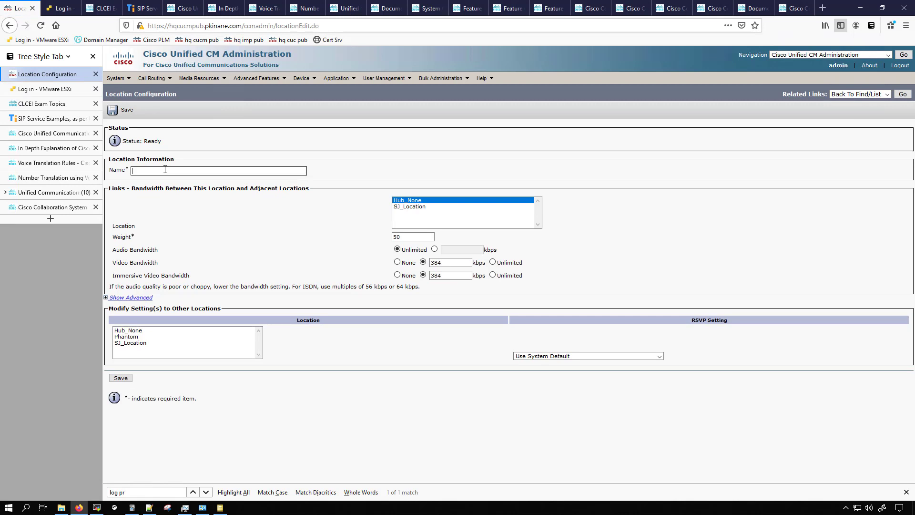
left_click(165, 169)
type("RTP_Location")
left_click(125, 110)
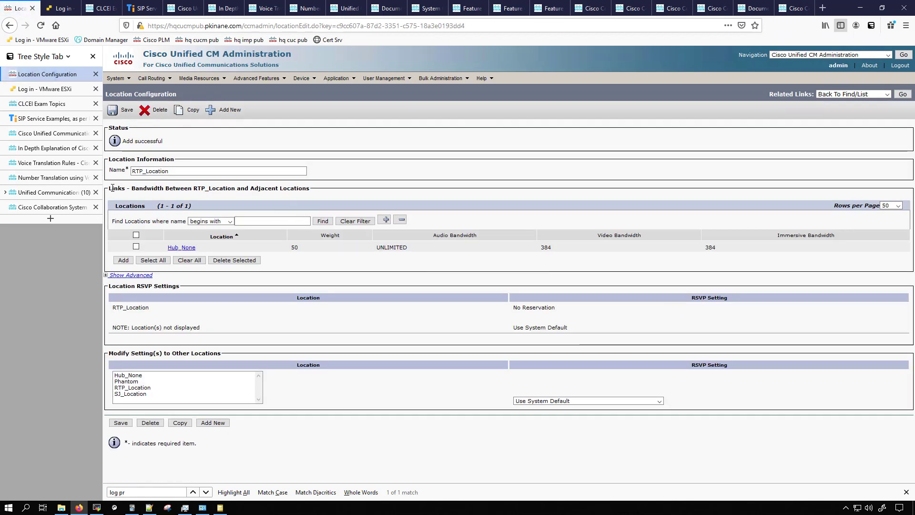
left_click_drag(111, 187, 279, 188)
- Add an RTP_Location link to SJ_Location limited to 72 kbps audio bandwidth and save
left_click(318, 191)
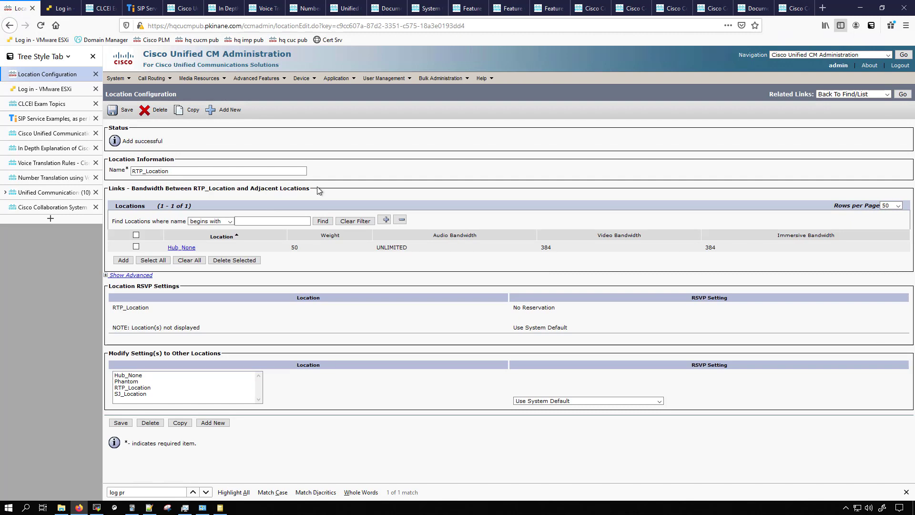
left_click(124, 261)
left_click(239, 178)
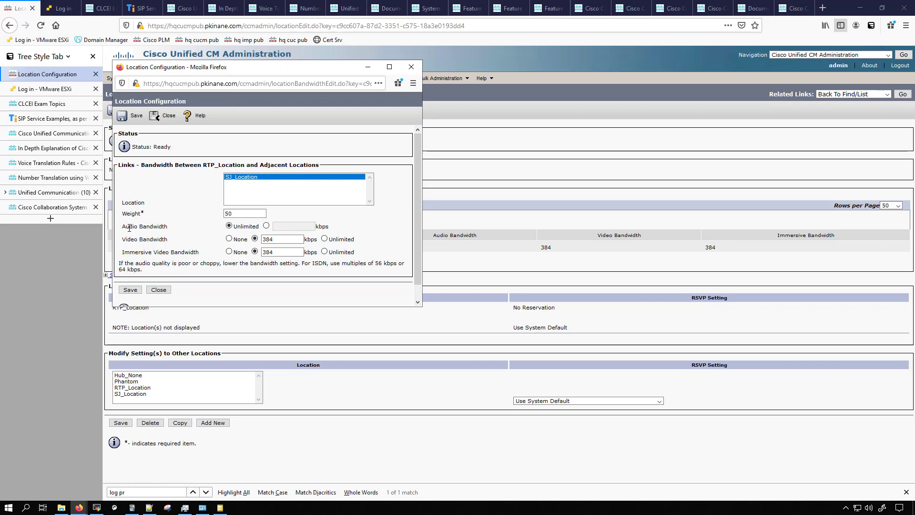
left_click_drag(125, 227, 164, 226)
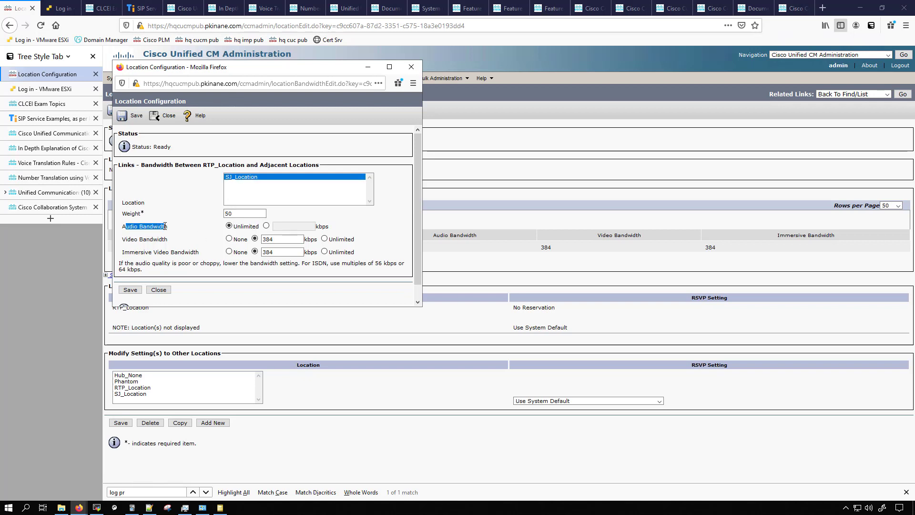
left_click(266, 226)
left_click(279, 227)
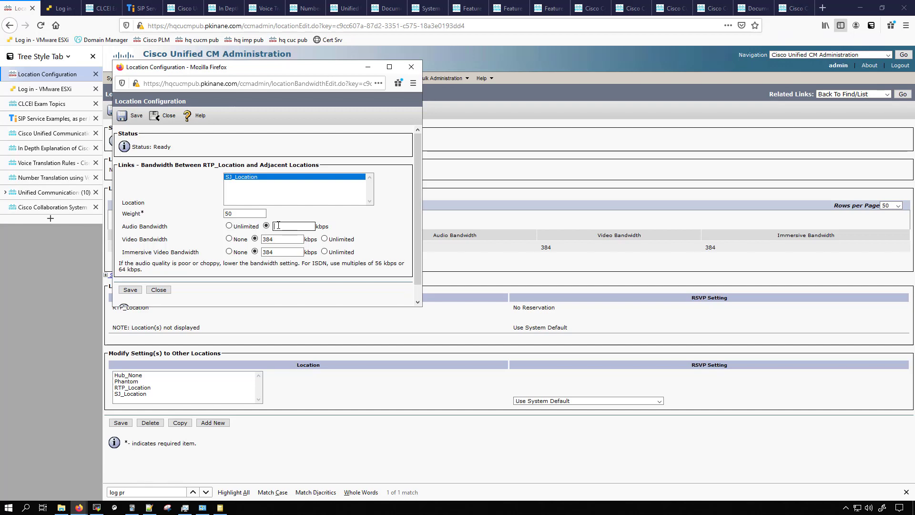
type("72")
left_click(138, 291)
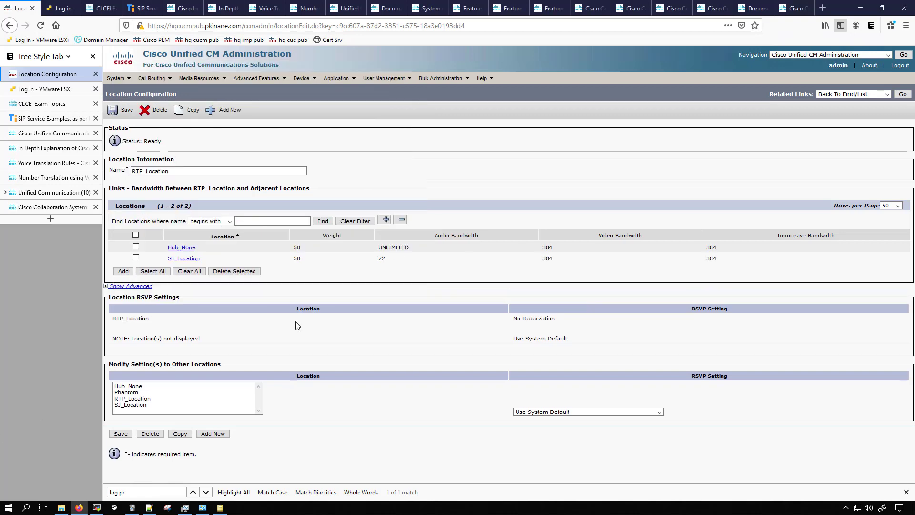
- Review RTP_Location's 72 kbps link to SJ_Location and show its intra-location bandwidth settings
double_click(117, 189)
left_click_drag(194, 187, 233, 188)
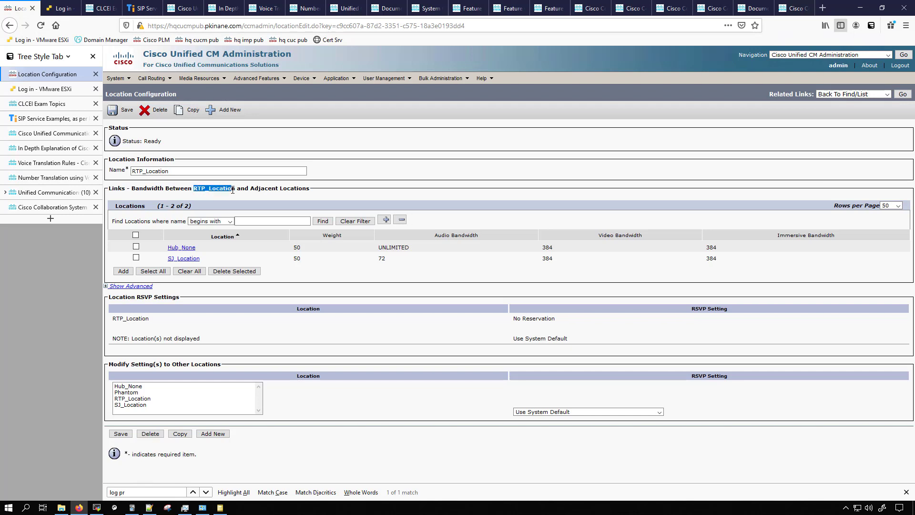
left_click(178, 261)
left_click_drag(201, 260, 165, 261)
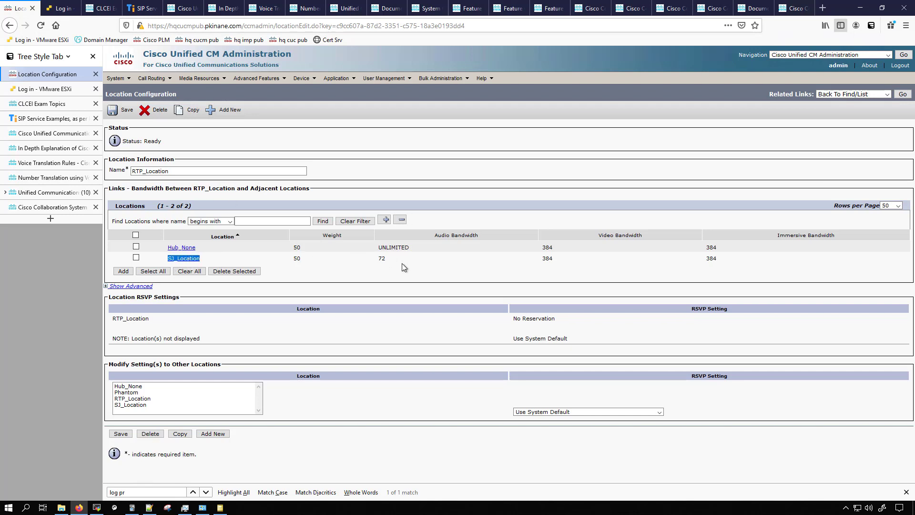
double_click(381, 258)
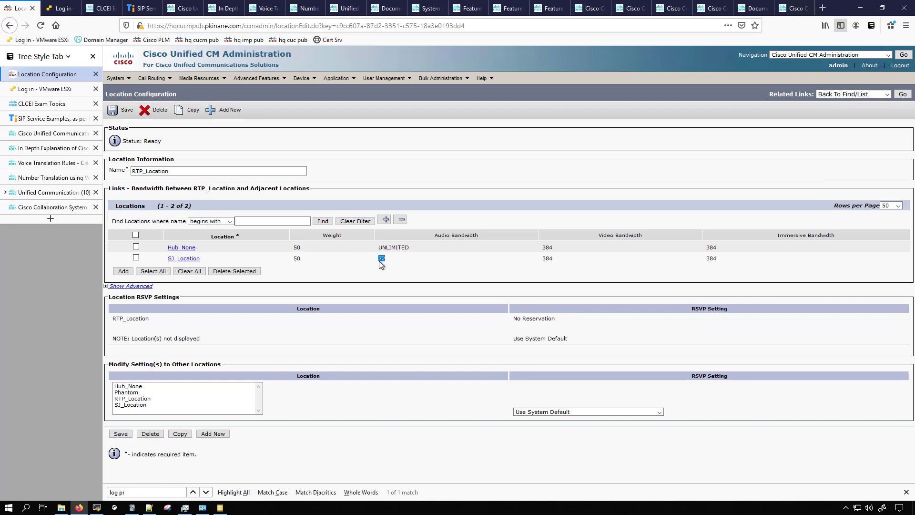
left_click(136, 287)
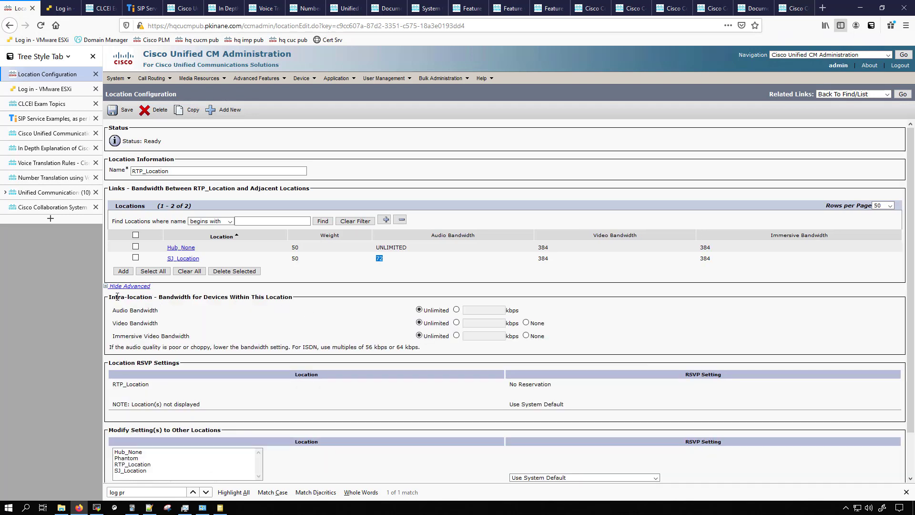
left_click_drag(109, 297, 153, 297)
- Return to the locations list and open SJ_Location to check its reciprocal RTP_Location link
left_click(350, 316)
left_click(902, 94)
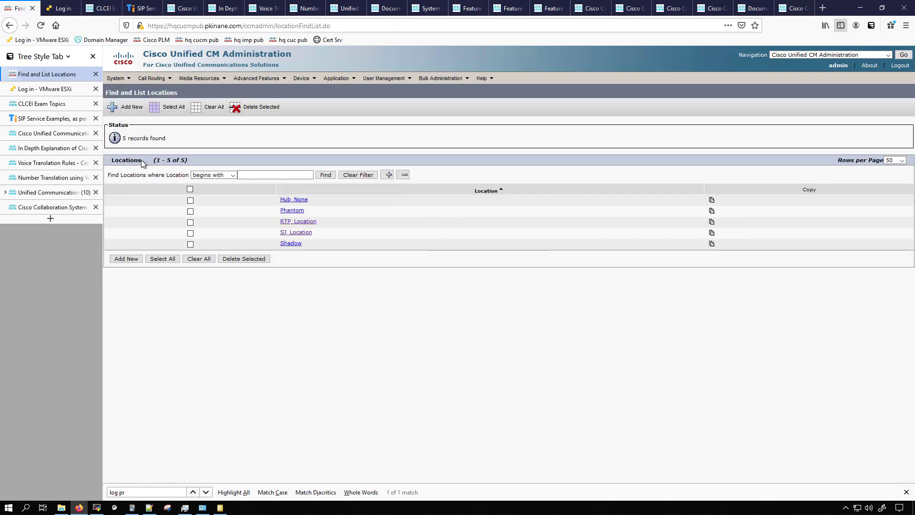
left_click_drag(114, 160, 140, 161)
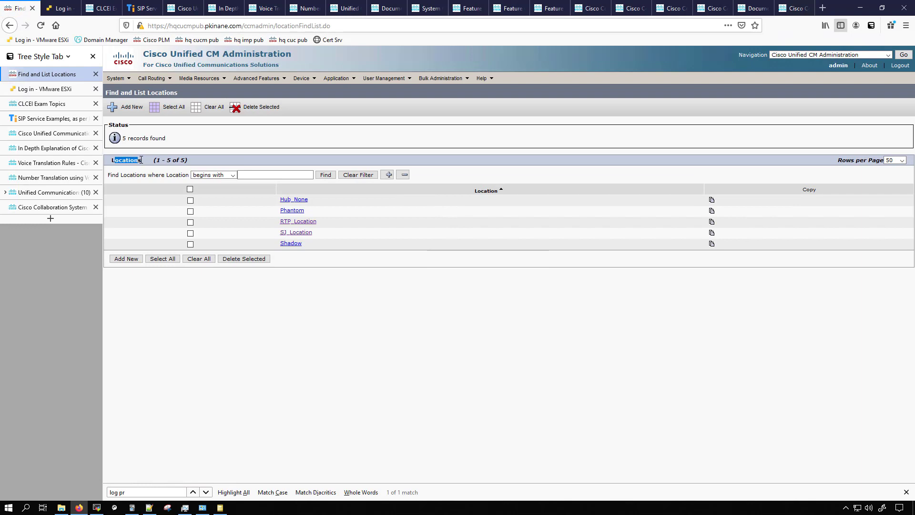
left_click(293, 236)
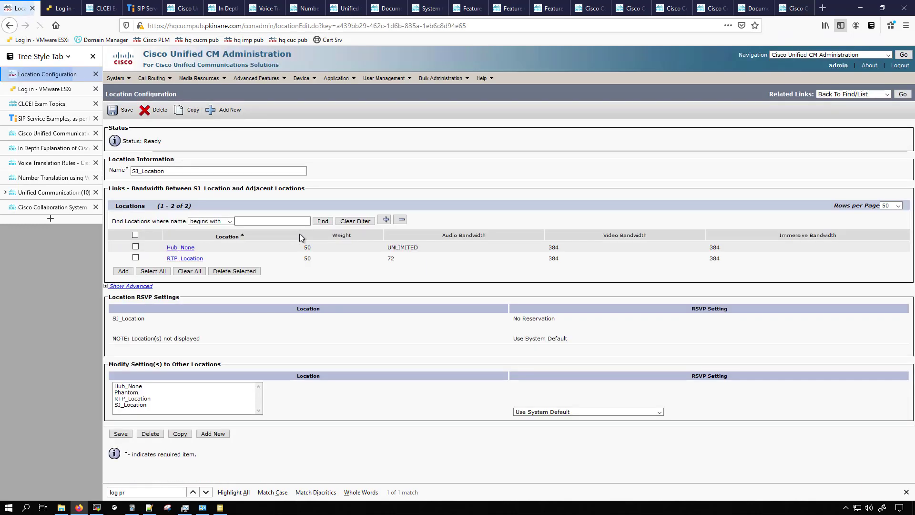
left_click_drag(204, 259, 158, 258)
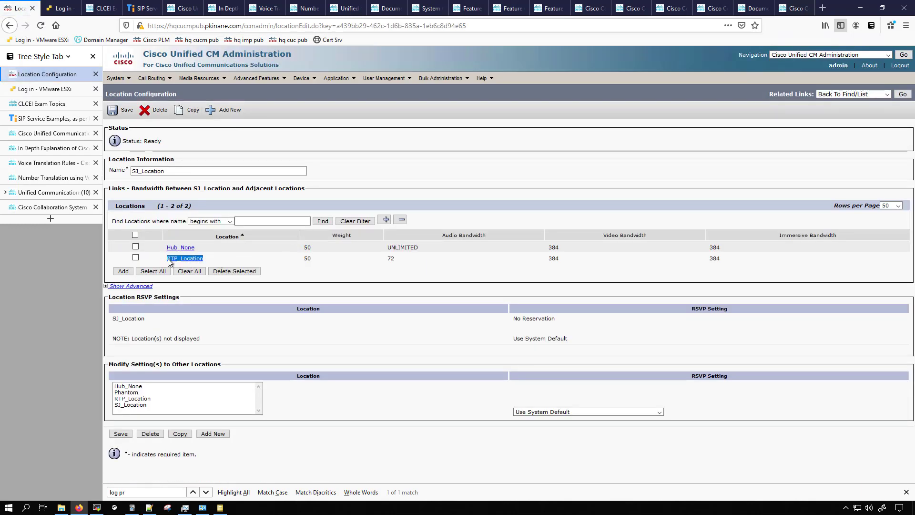
left_click(385, 257)
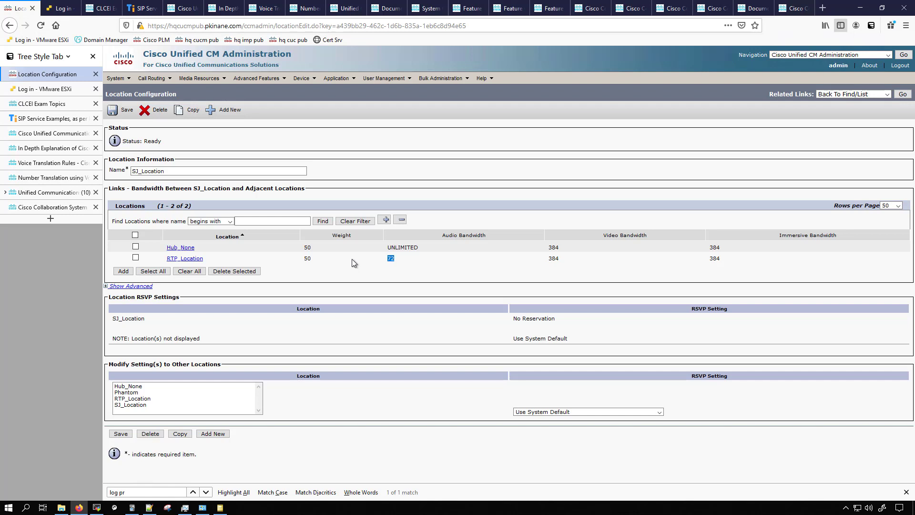
left_click(125, 188)
double_click(111, 188)
left_click_drag(167, 170, 130, 171)
- List all servers under System > Cisco Unified CM: CM_hqcucmpub, CM_hqcucmsuba, CM_hqcucmsubb
left_click(116, 79)
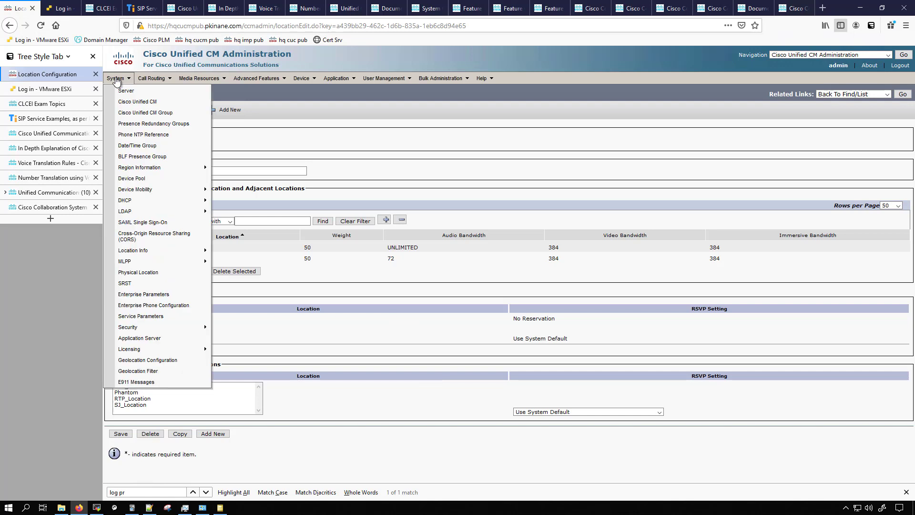
left_click(133, 106)
key("Return")
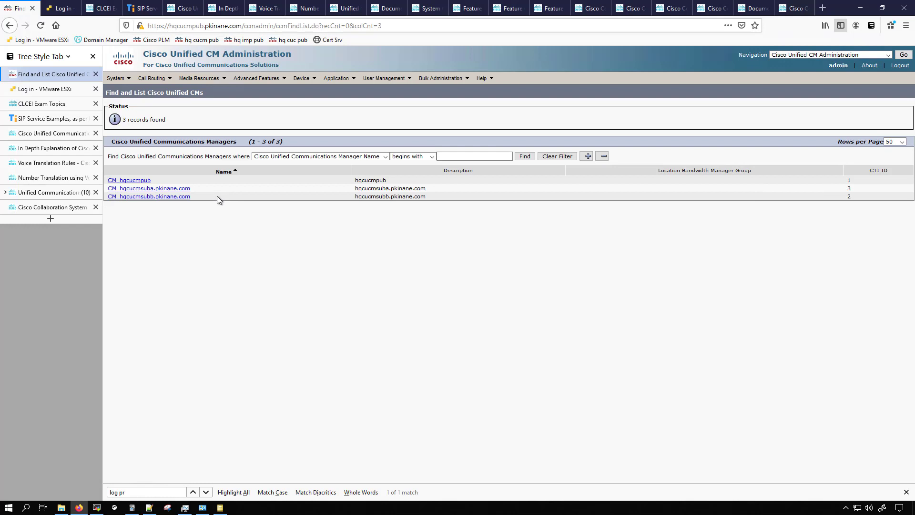
- Open the Default Cisco Unified CM group and make a copy of it
mouse_move(119, 83)
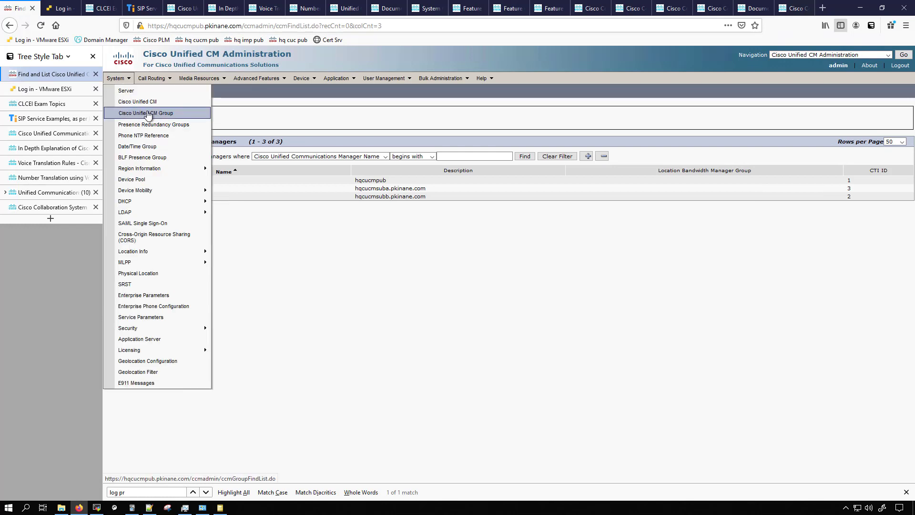
left_click(175, 117)
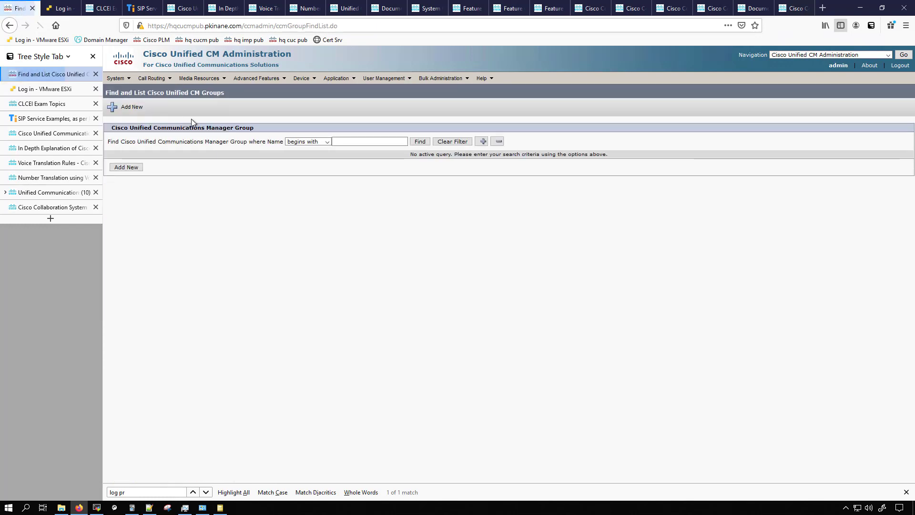
left_click(419, 142)
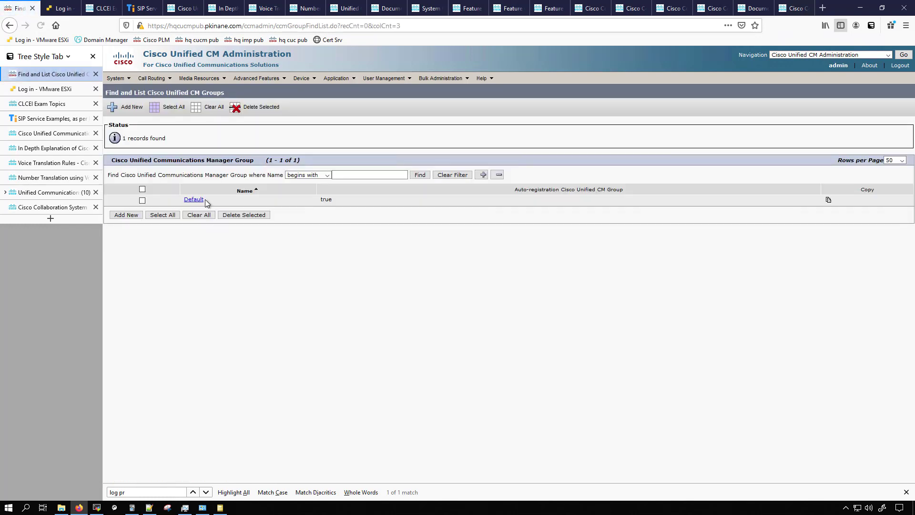
left_click(193, 199)
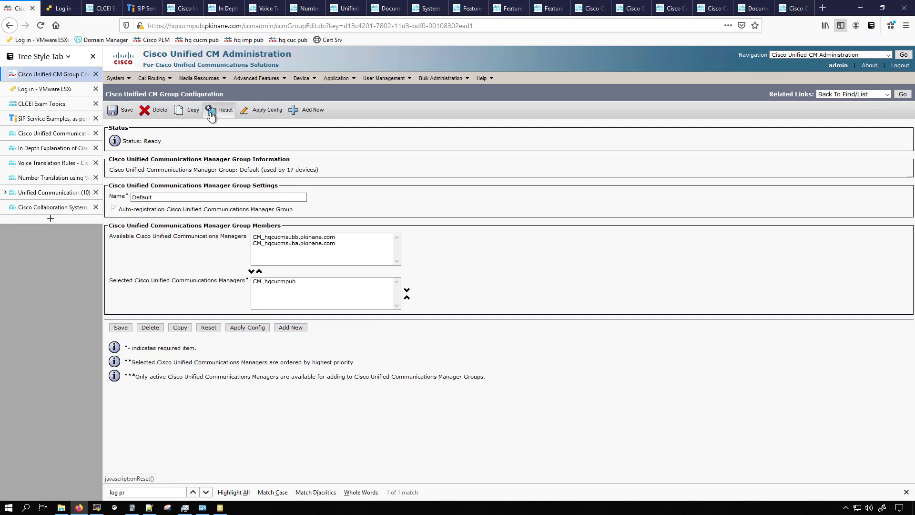
left_click(189, 111)
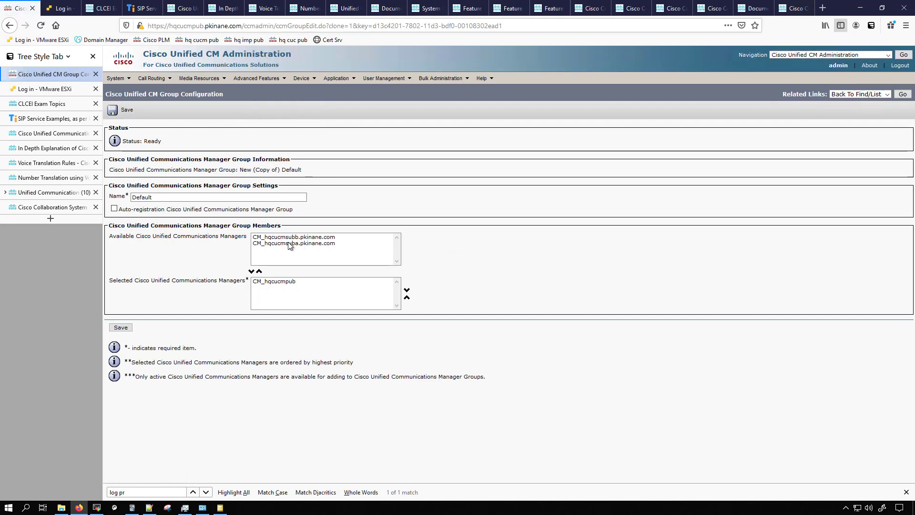
- Replace CM_hqcucmpub with CM_hqcucmsuba and CM_hqcucmsubb as the group's selected members
left_click(298, 284)
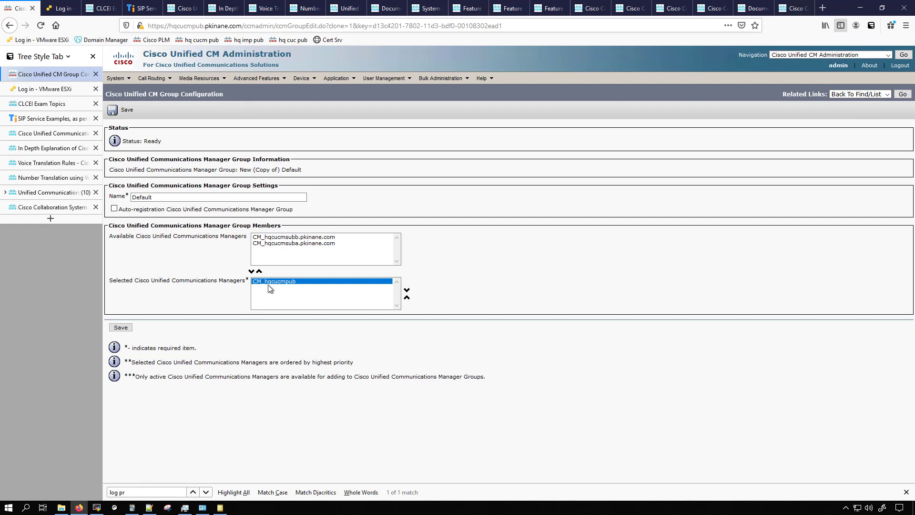
left_click(259, 270)
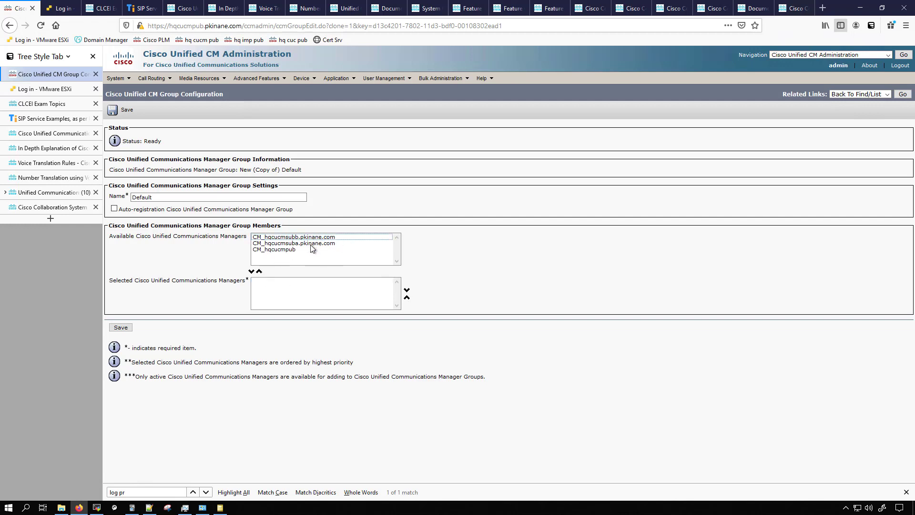
left_click(310, 243)
left_click(251, 272)
left_click(295, 237)
left_click(251, 271)
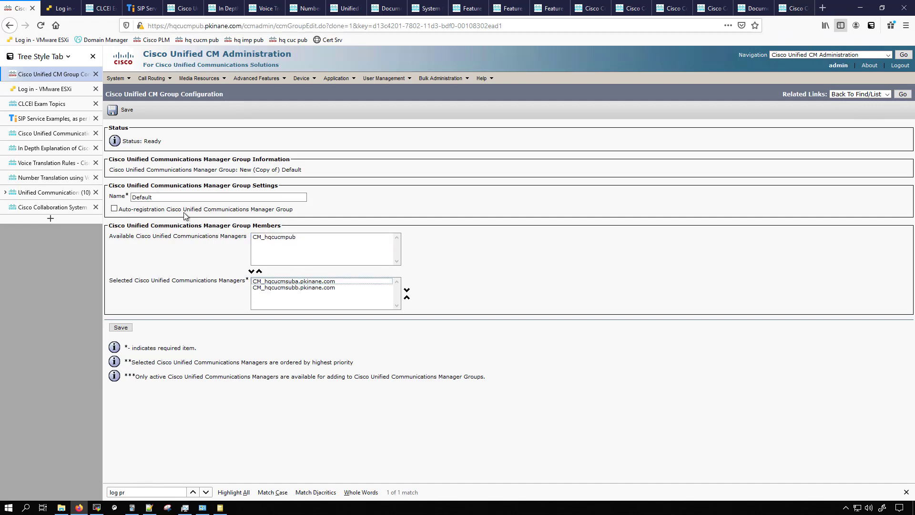
- Rename the copied group to SJ_CMG and save it
left_click(125, 197)
key("ctrl+a")
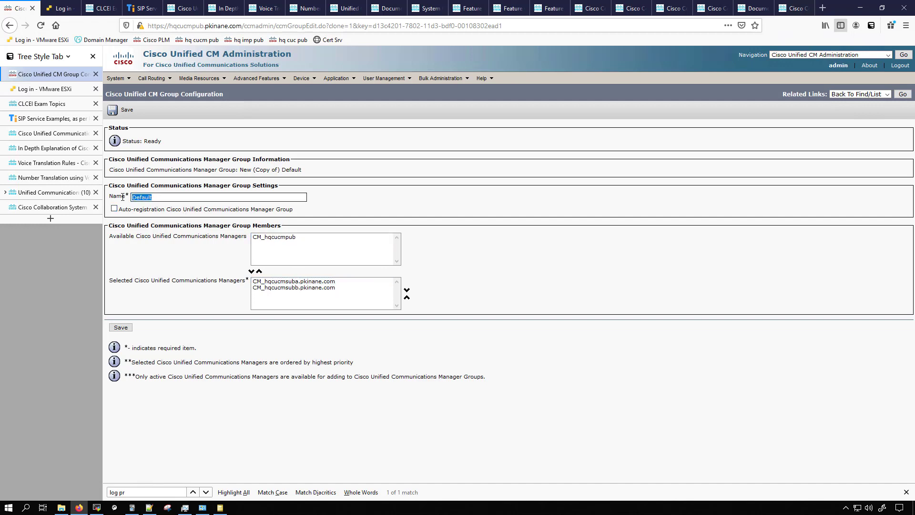
type("SJ_CMG")
left_click(121, 328)
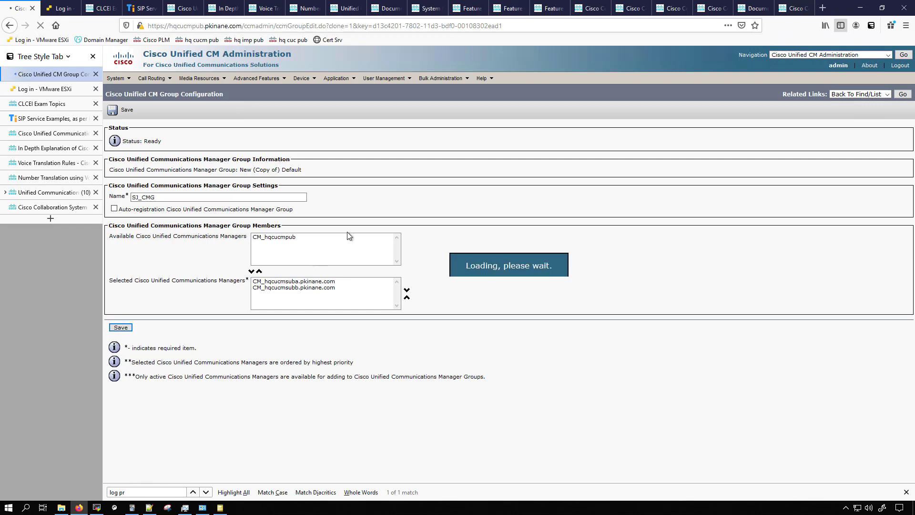
- Copy SJ_CMG as RTP_CMG, move CM_hqcucmsubb above CM_hqcucmsuba, and save
left_click(187, 110)
left_click_drag(139, 197, 129, 201)
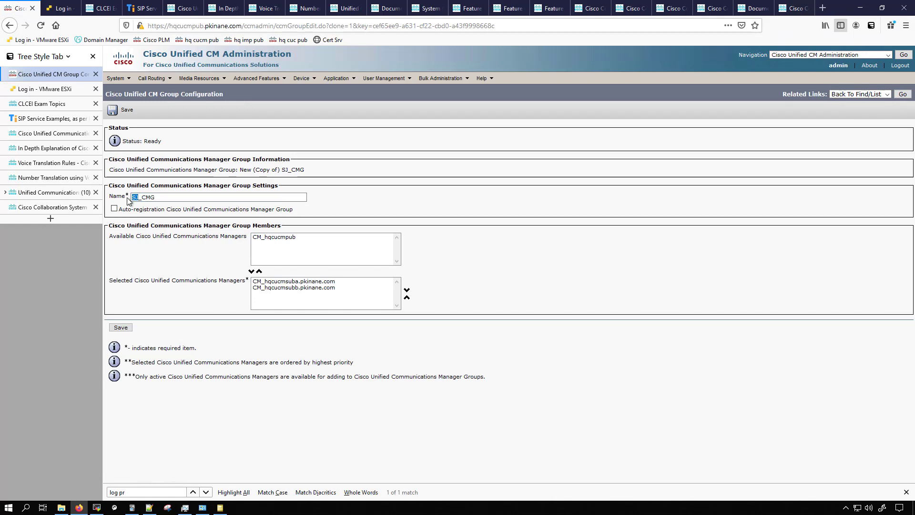
type("RTP")
left_click(296, 288)
left_click(407, 297)
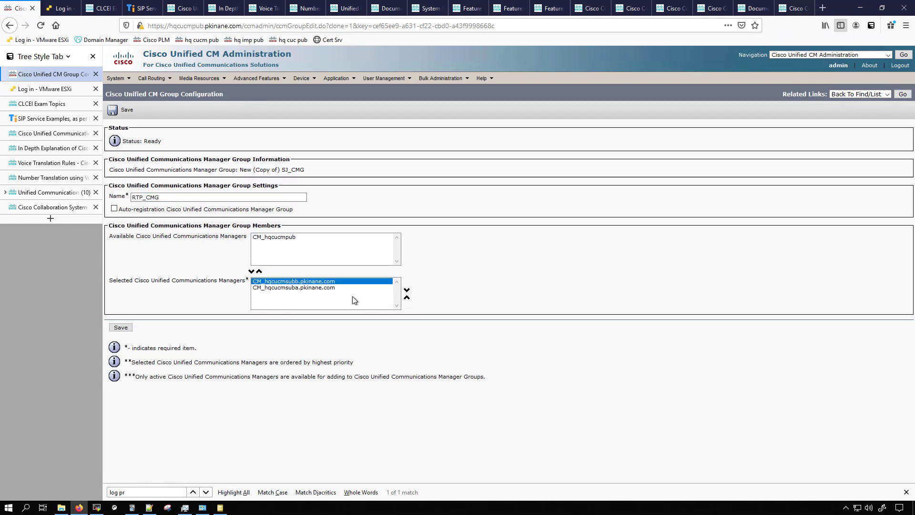
left_click(121, 328)
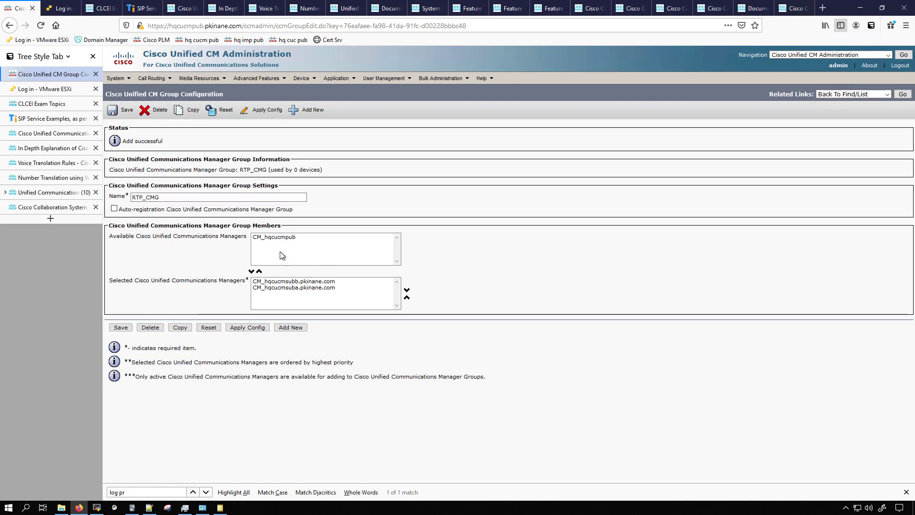
left_click(295, 281)
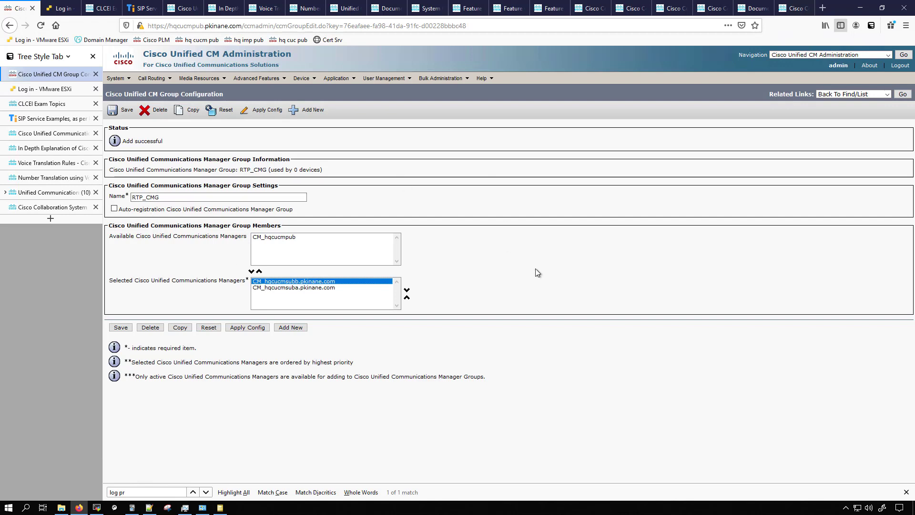
key("F5")
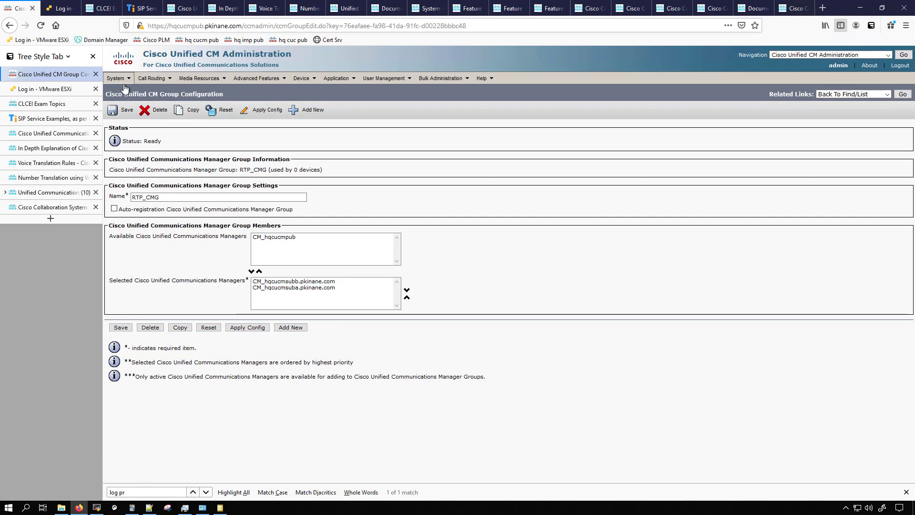
- Find all device pools under System > Device Pool, showing only Default
mouse_move(117, 79)
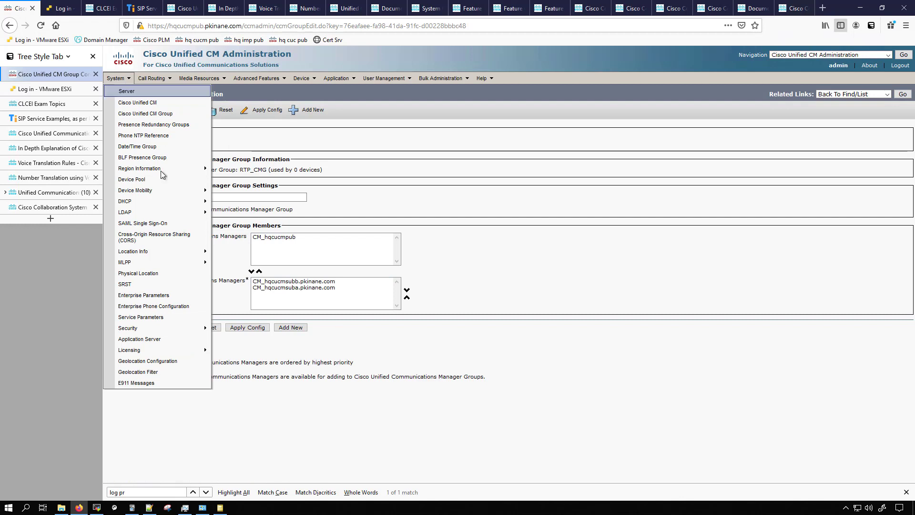
left_click(138, 179)
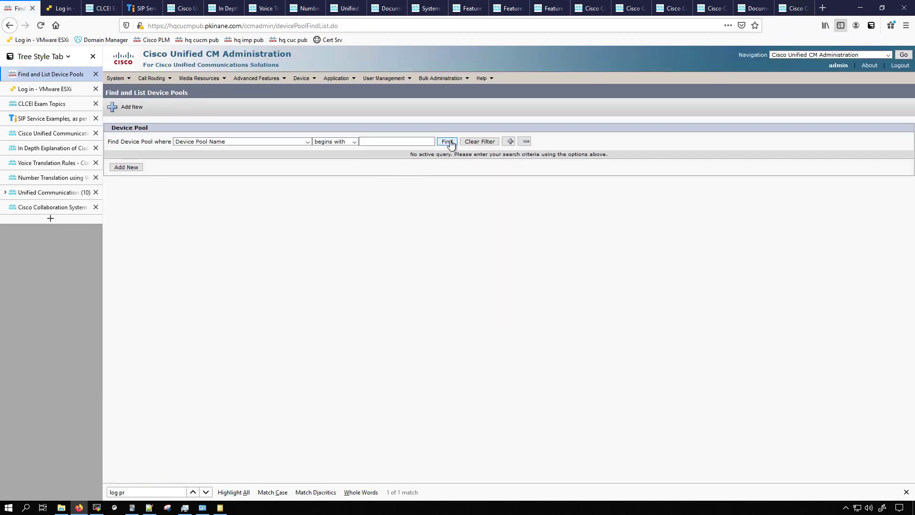
left_click(446, 142)
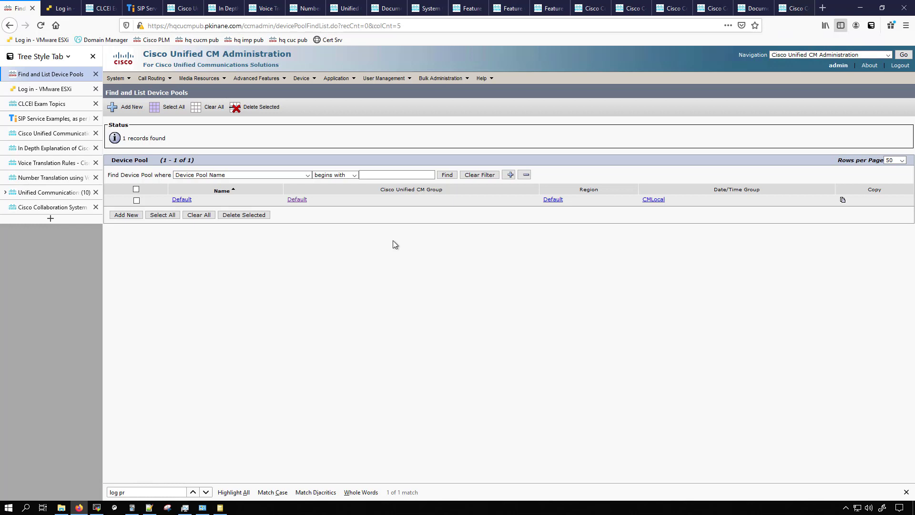
- Create device pool SJ_DP with CM group SJ_CMG, Date/Time Group CMLocal, SJ_Region and SJ_Location
left_click(127, 215)
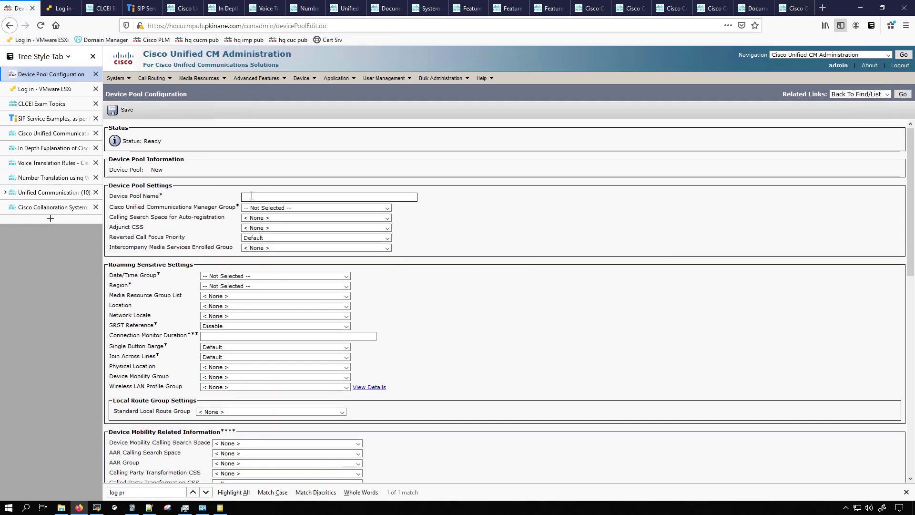
type("SJ_DP")
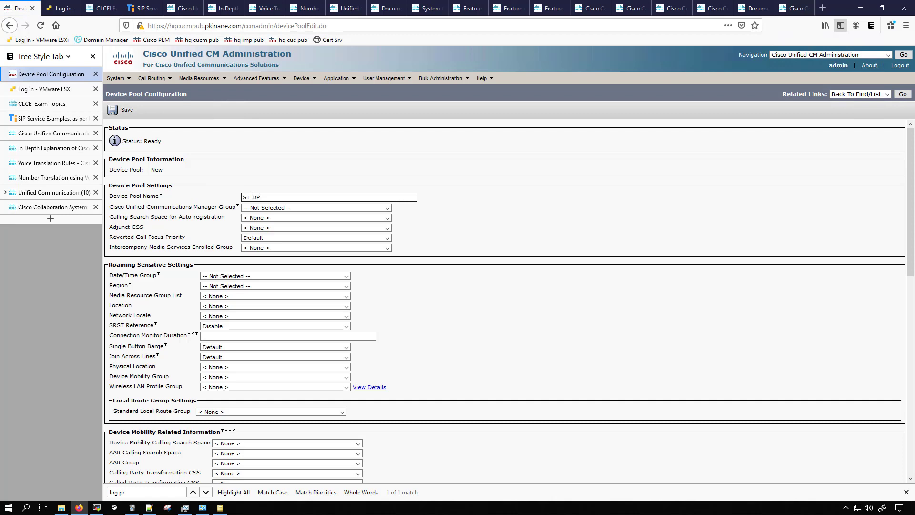
left_click(273, 209)
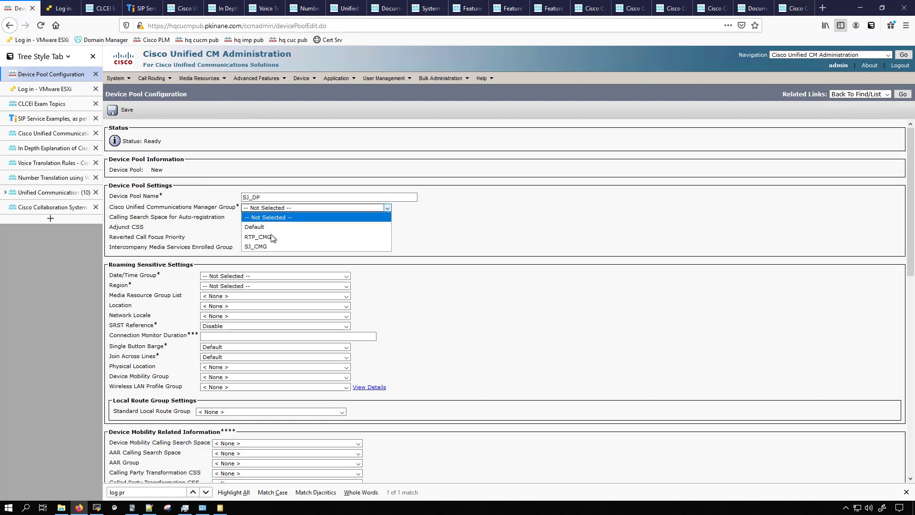
left_click(260, 246)
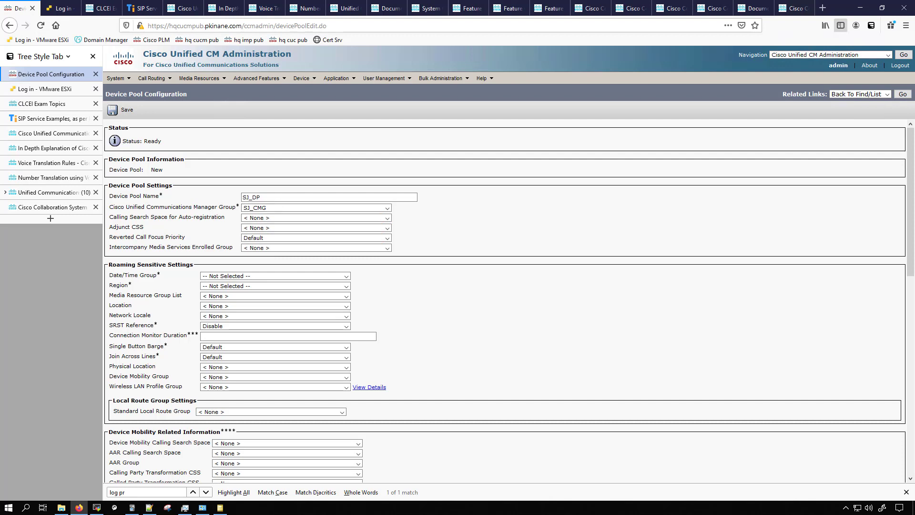
left_click(221, 277)
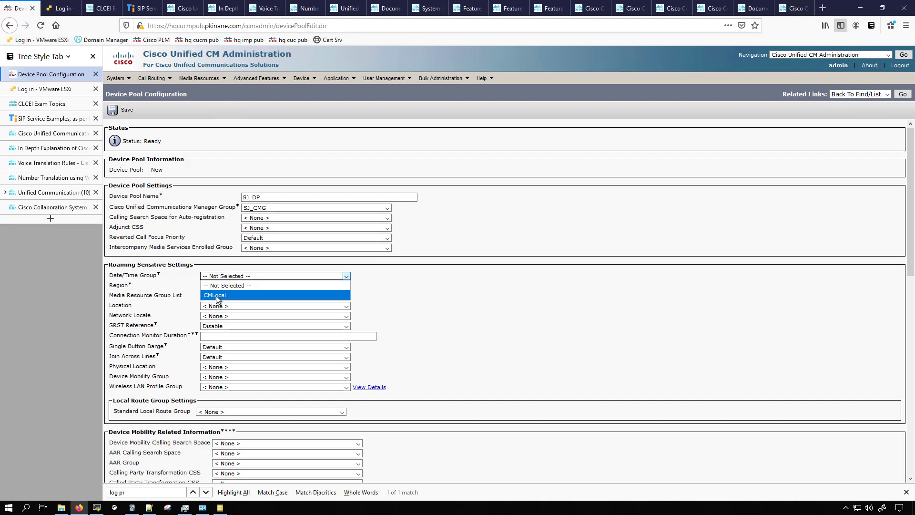
left_click(217, 295)
left_click(208, 286)
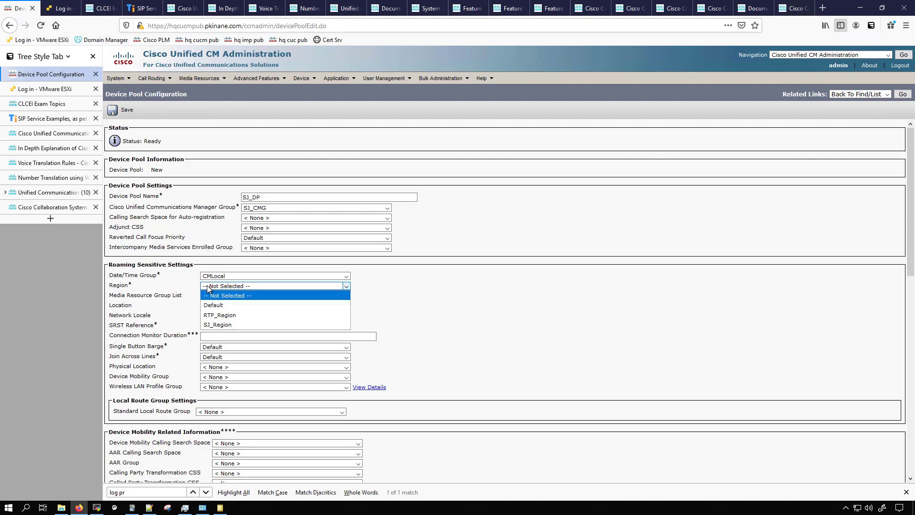
left_click(218, 325)
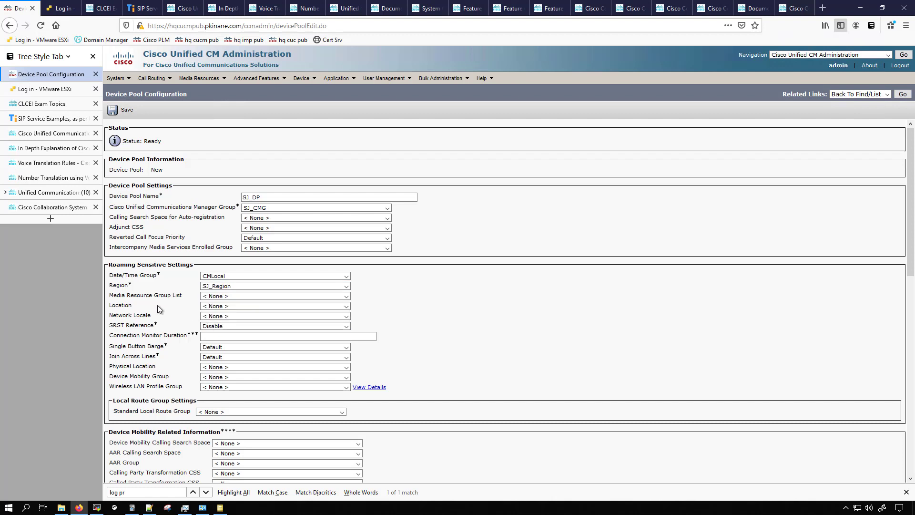
left_click(212, 306)
left_click(227, 353)
left_click(112, 111)
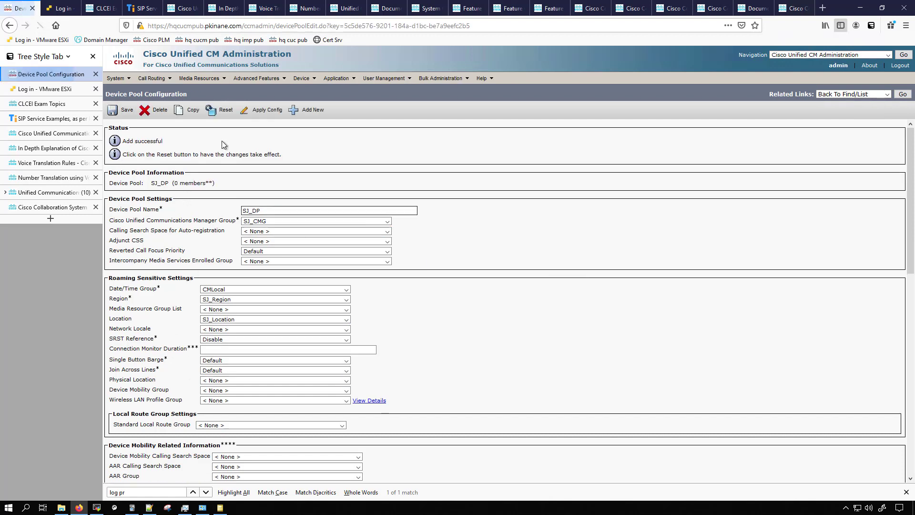
- Copy SJ_DP as RTP_DP, switching to CM group RTP_CMG, RTP_Region and RTP_Location
left_click(189, 111)
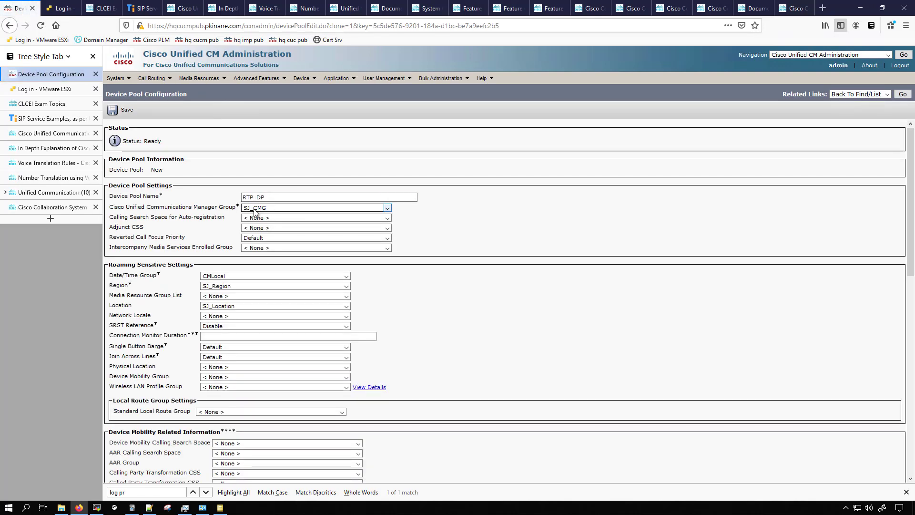
left_click(254, 208)
left_click(262, 247)
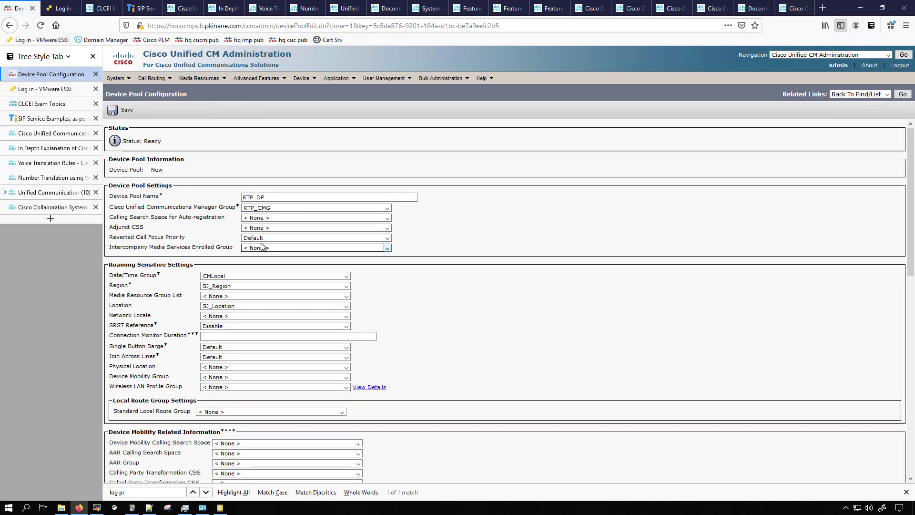
left_click(211, 287)
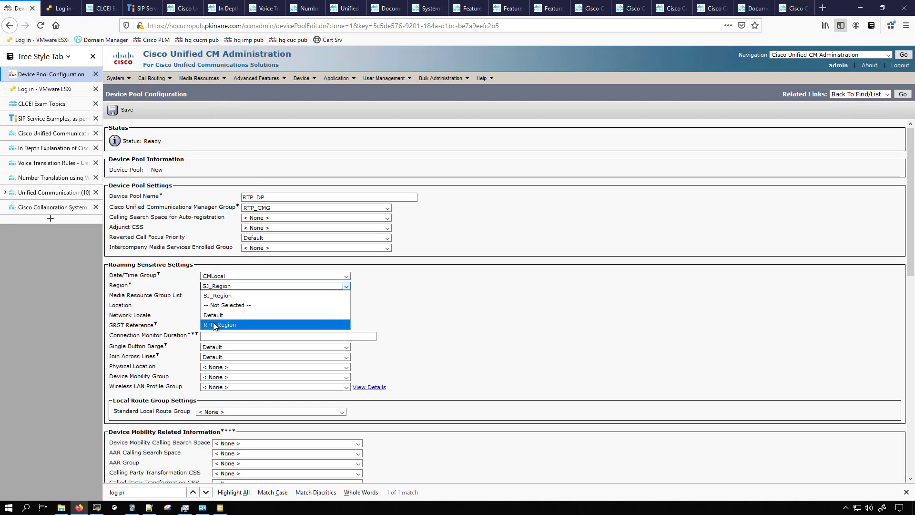
left_click(215, 325)
left_click(212, 308)
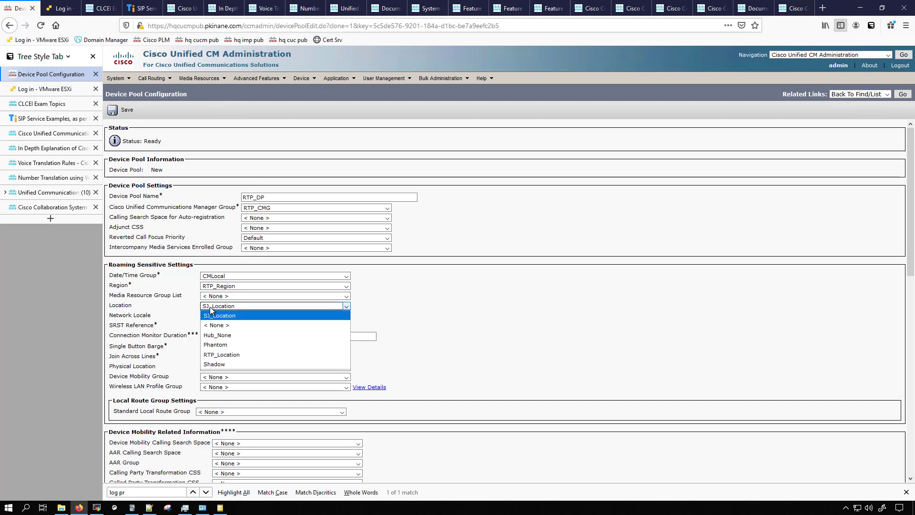
left_click(219, 354)
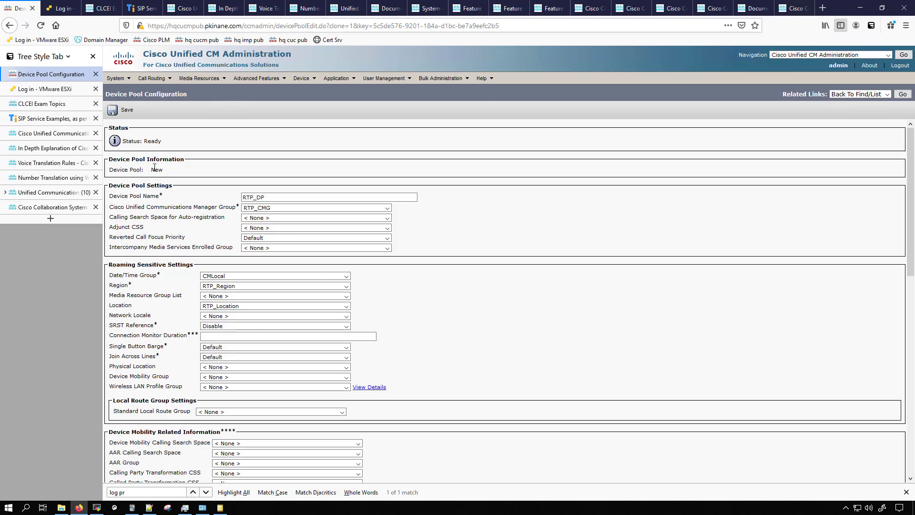
left_click(123, 110)
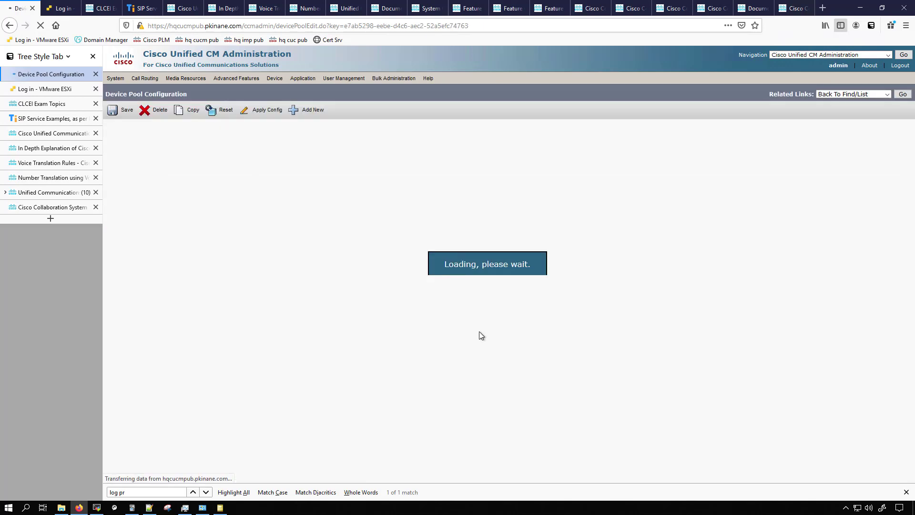